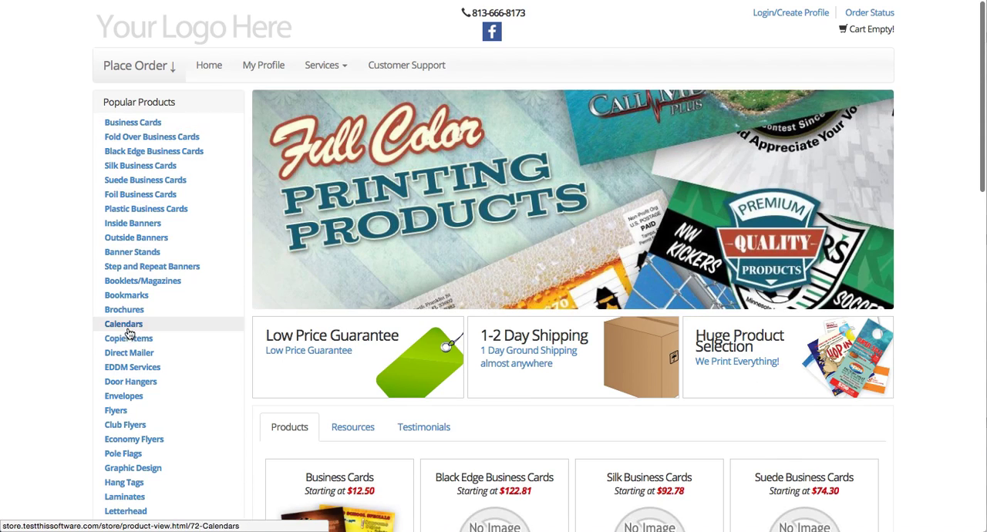
- Open the Navigation Menus page of the Storefront CMS in the admin site
scroll(77, 319, "down", 4)
scroll(77, 324, "up", 4)
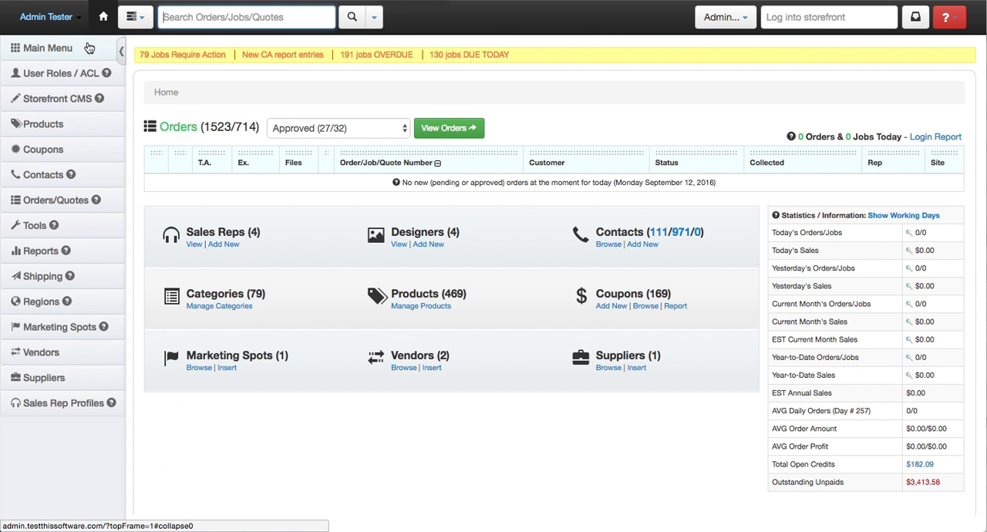
left_click(80, 103)
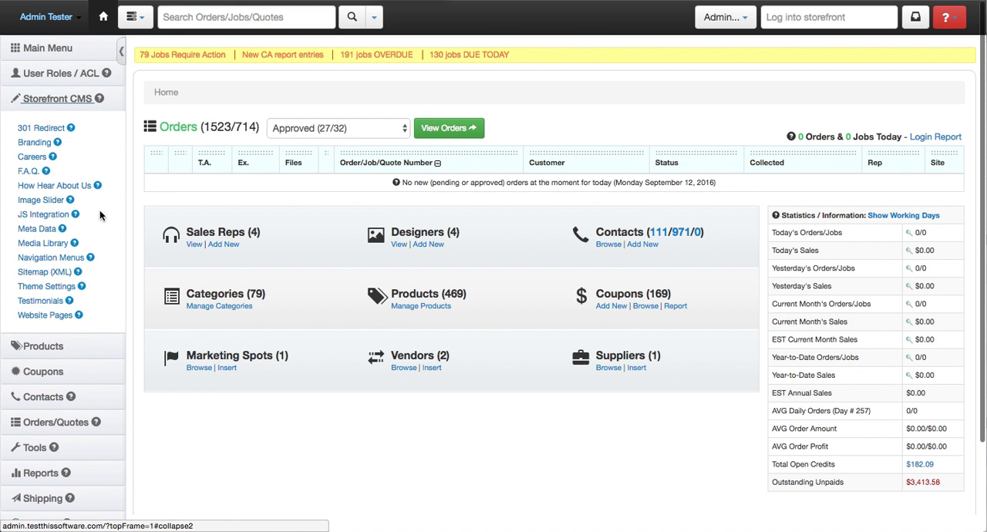
left_click(75, 259)
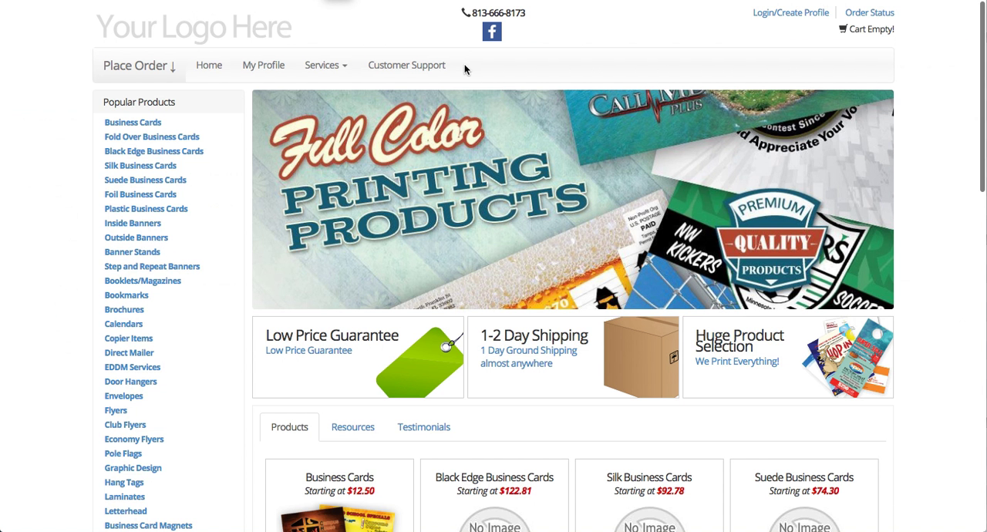
- Examine the default top navigation items and the Services sub-menu on the storefront
left_click_drag(466, 66, 194, 65)
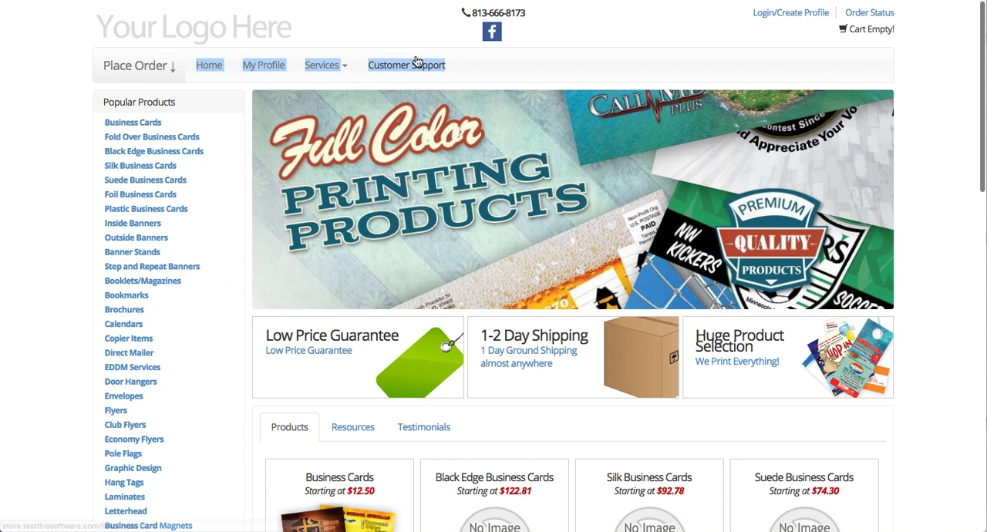
left_click(505, 71)
left_click_drag(525, 64, 194, 65)
mouse_move(343, 71)
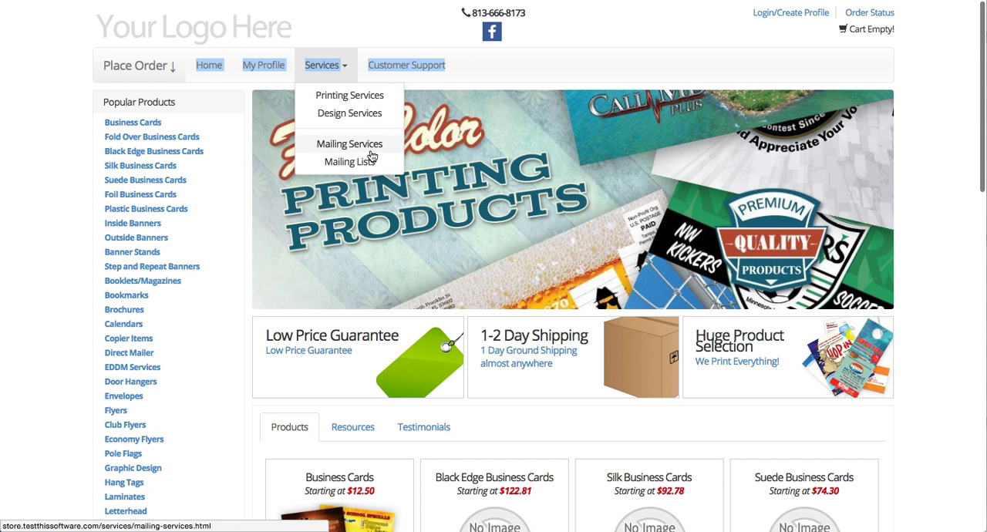
left_click(504, 57)
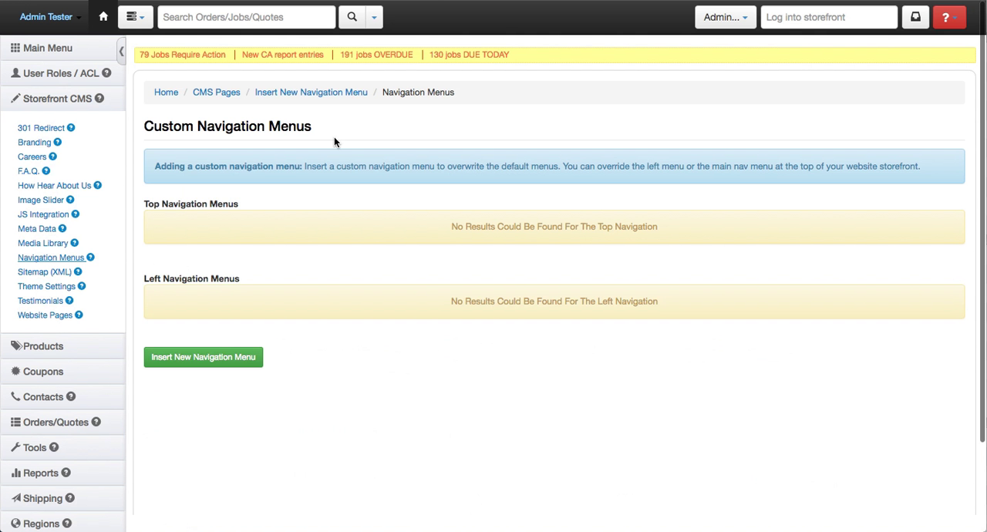
- Start a new navigation menu item labelled "test" with the menu type Top
left_click(224, 359)
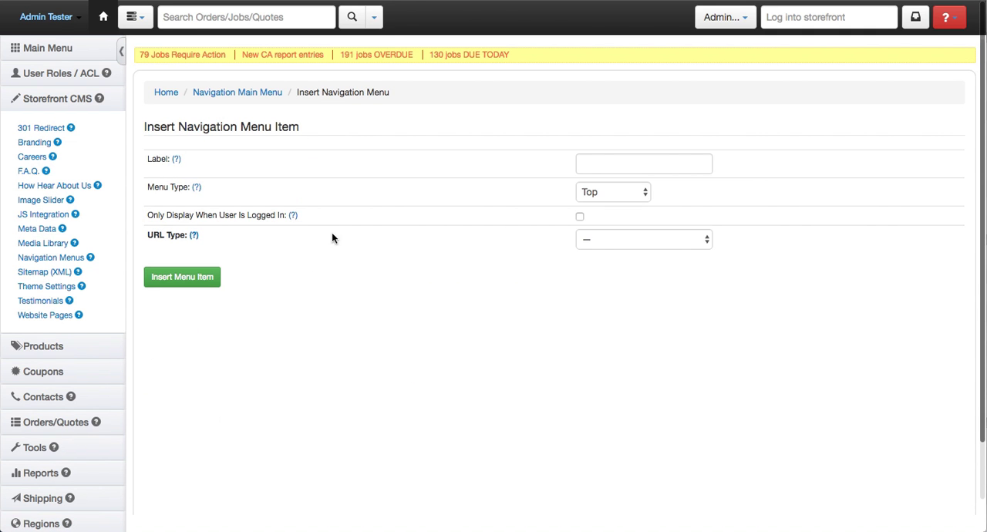
left_click(584, 166)
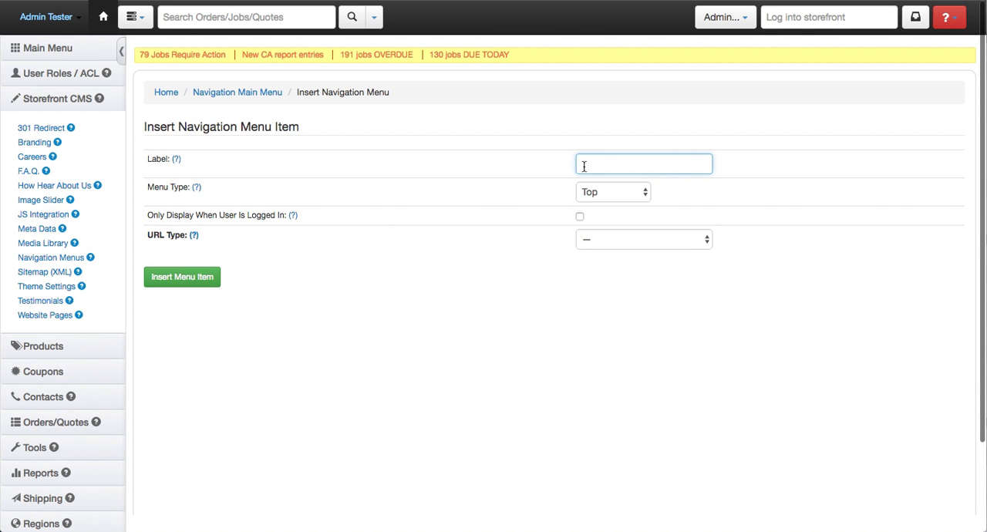
type("test")
left_click(606, 193)
left_click(621, 193)
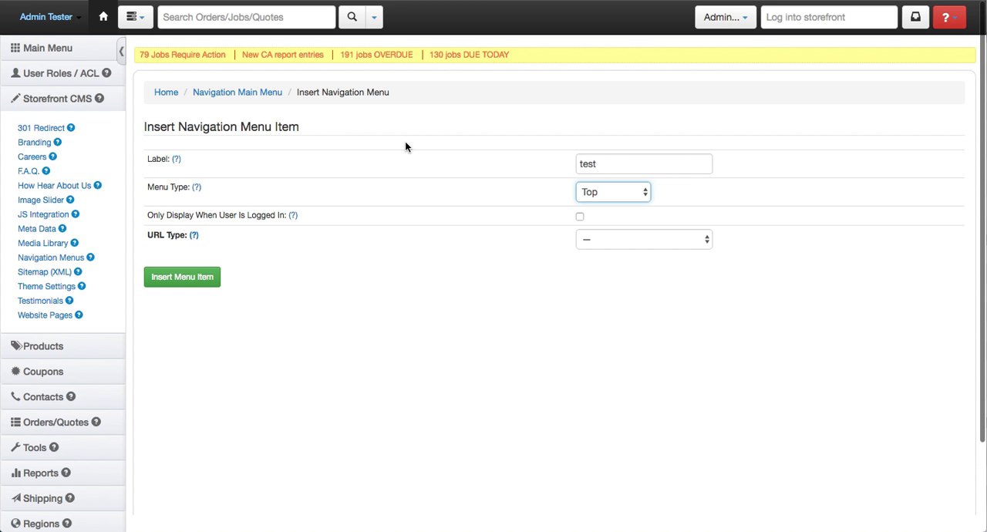
left_click(580, 217)
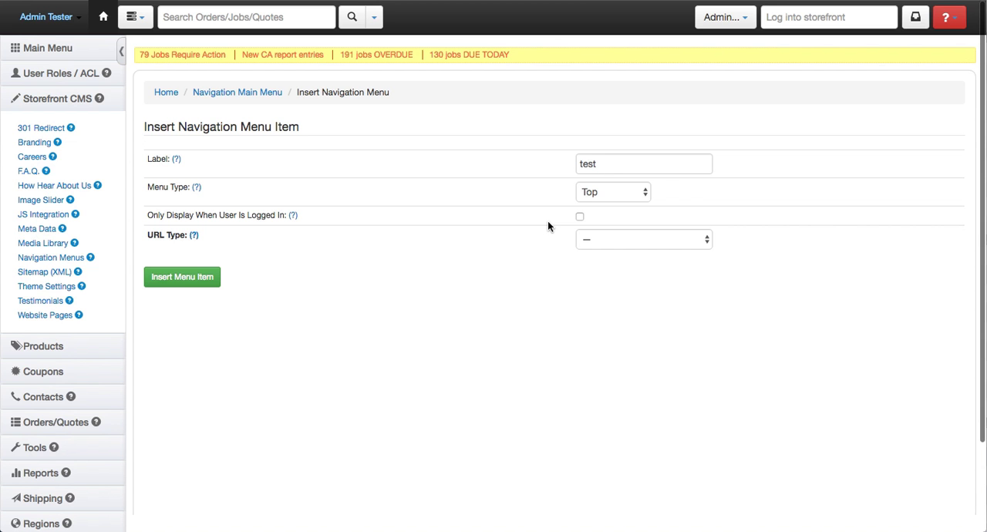
- Set the menu item's URL type to Use Custom and explore its Open To and Override URL options
left_click(621, 241)
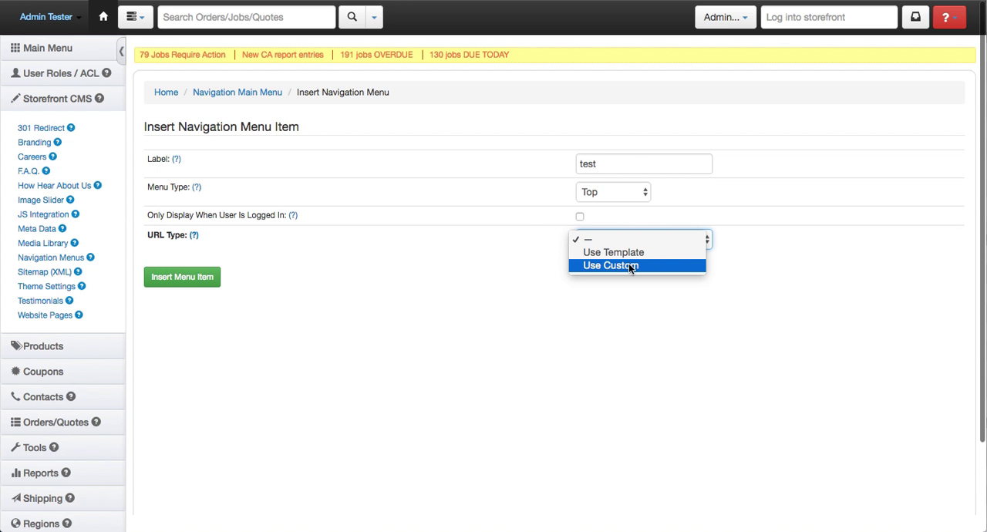
left_click(629, 266)
left_click(501, 268)
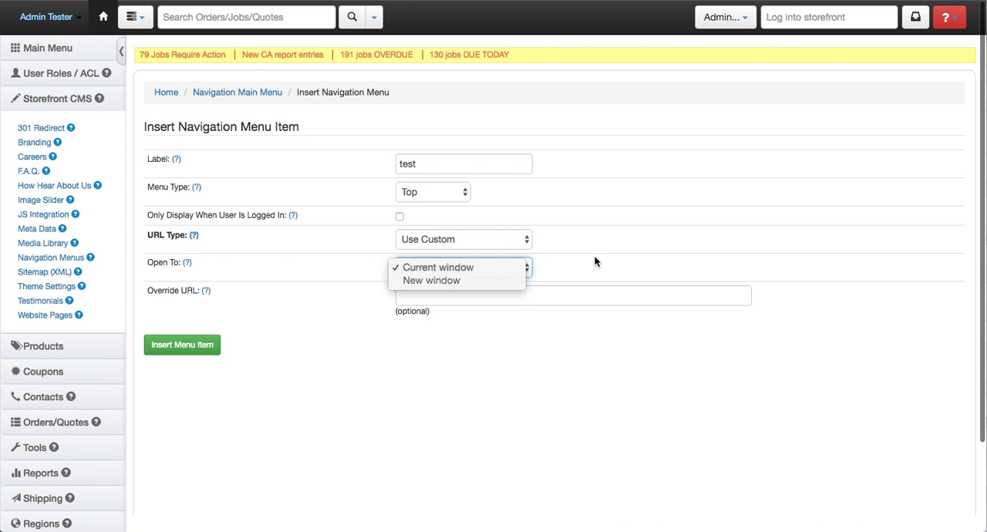
left_click(597, 261)
left_click(483, 297)
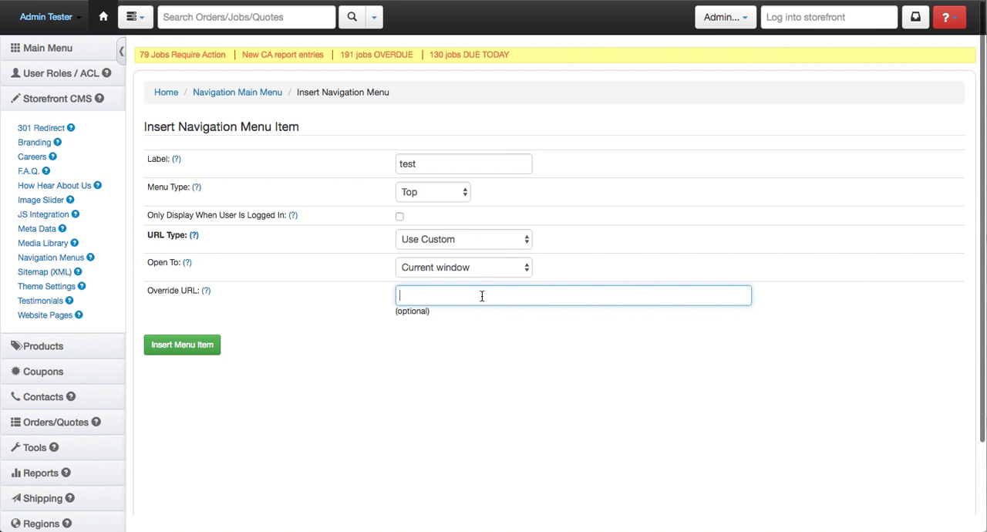
- Set the menu item's URL type to Use Template, with Store as the site
left_click(495, 241)
left_click(495, 228)
left_click(566, 267)
left_click(599, 270)
left_click(541, 268)
left_click(542, 268)
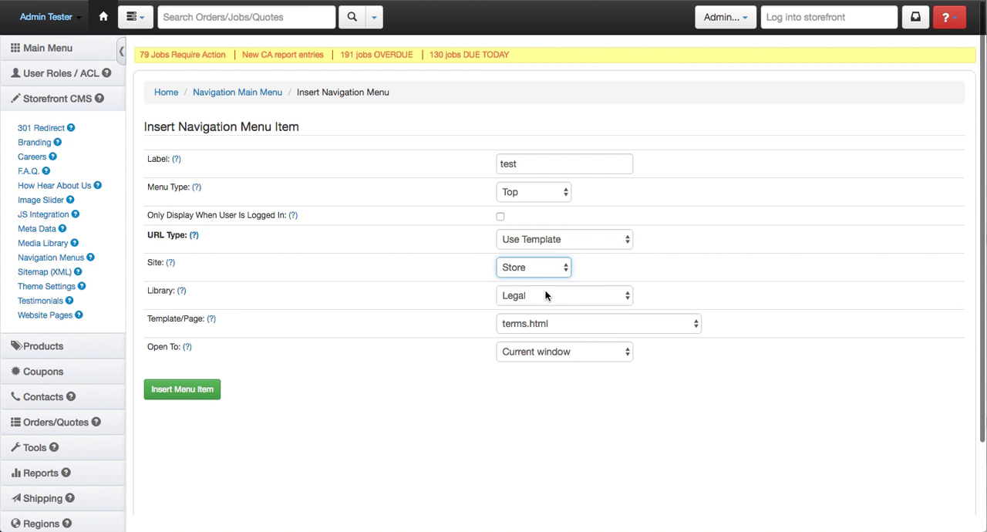
- Link the menu item to sub_footer.html from the core library, opening in the current window
left_click(547, 296)
left_click(555, 388)
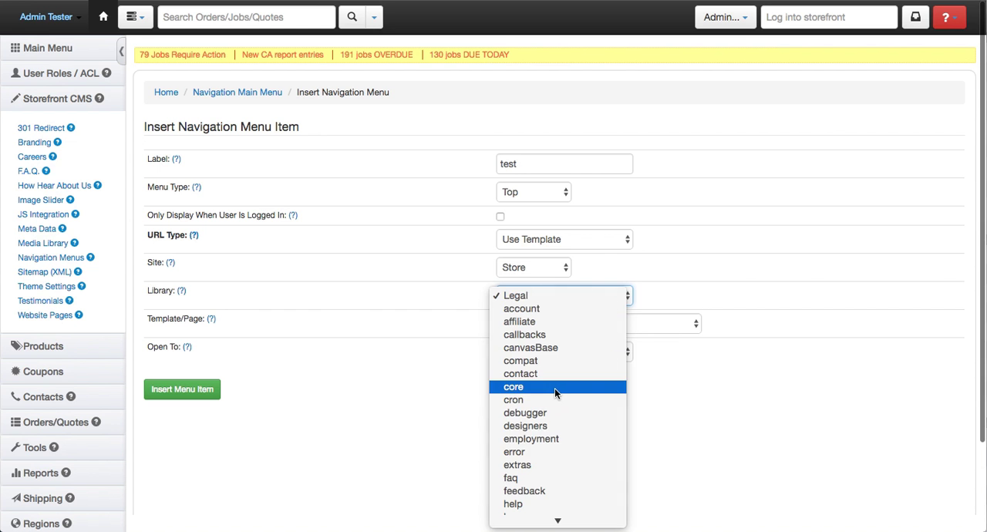
left_click(571, 324)
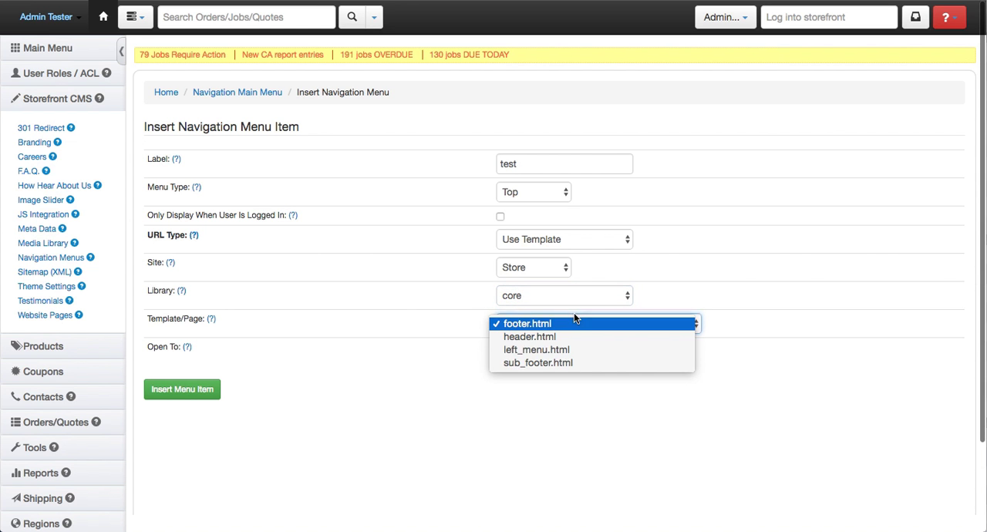
left_click(572, 363)
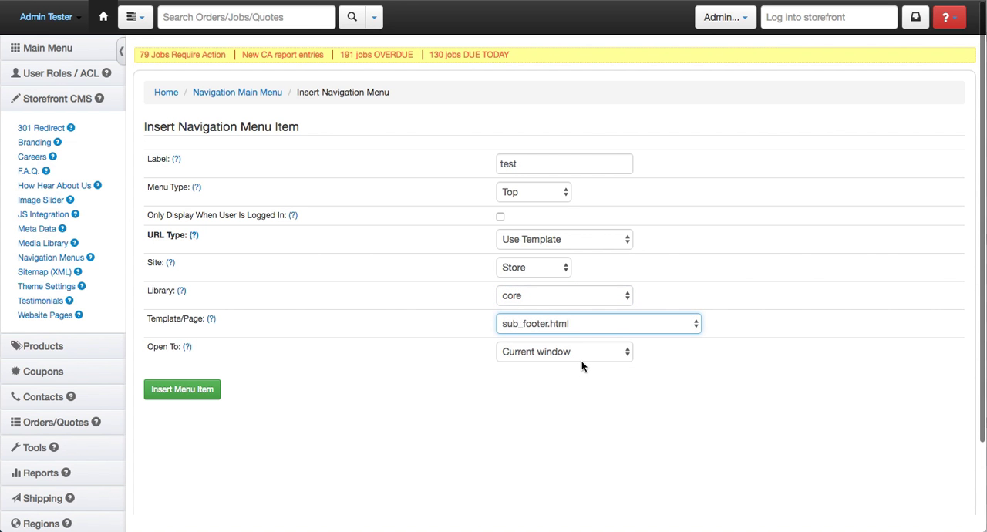
left_click(561, 358)
left_click(431, 358)
- Extend the menu item's label to "test - footer" and insert the item
left_click(539, 164)
type("- footer")
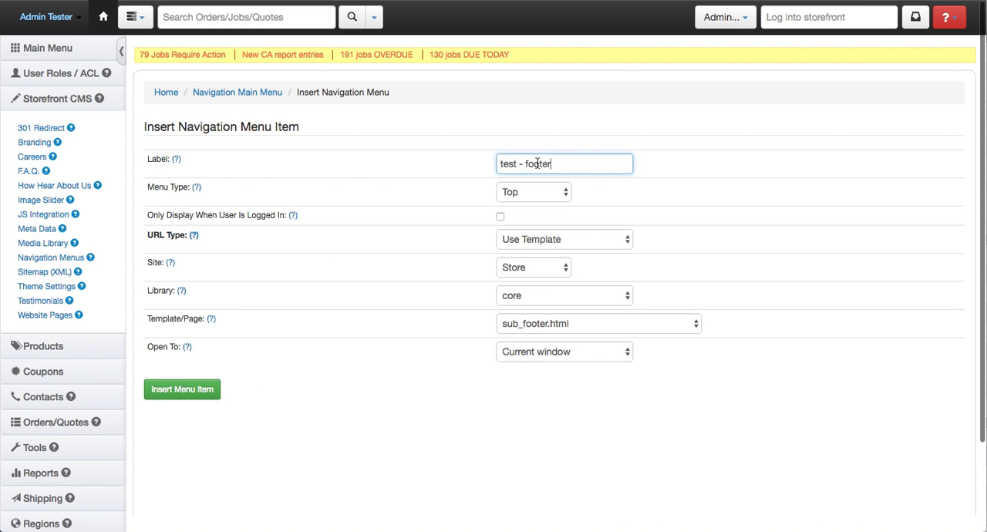
left_click(197, 394)
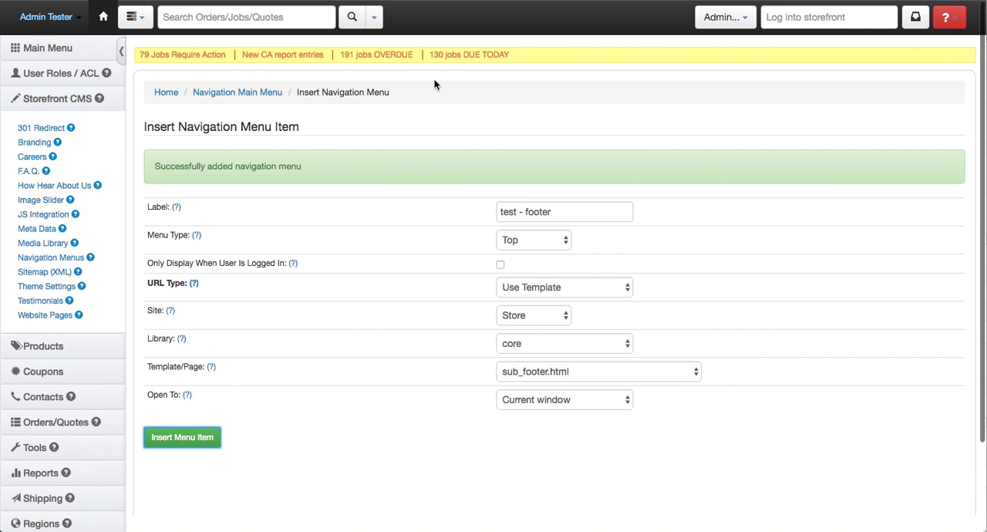
- Reload the storefront and examine the page that the "test - footer" menu item opens
key("ctrl+Tab")
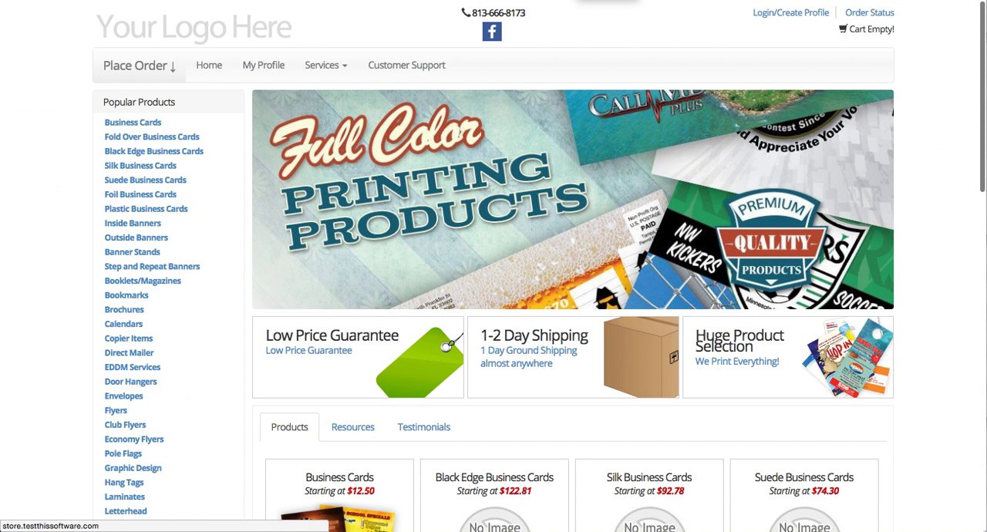
key("super+r")
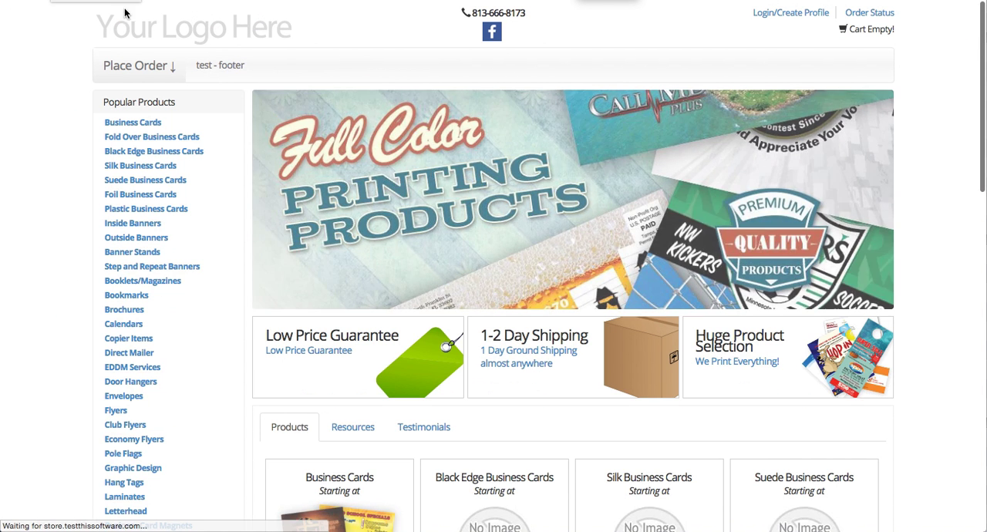
left_click(224, 70)
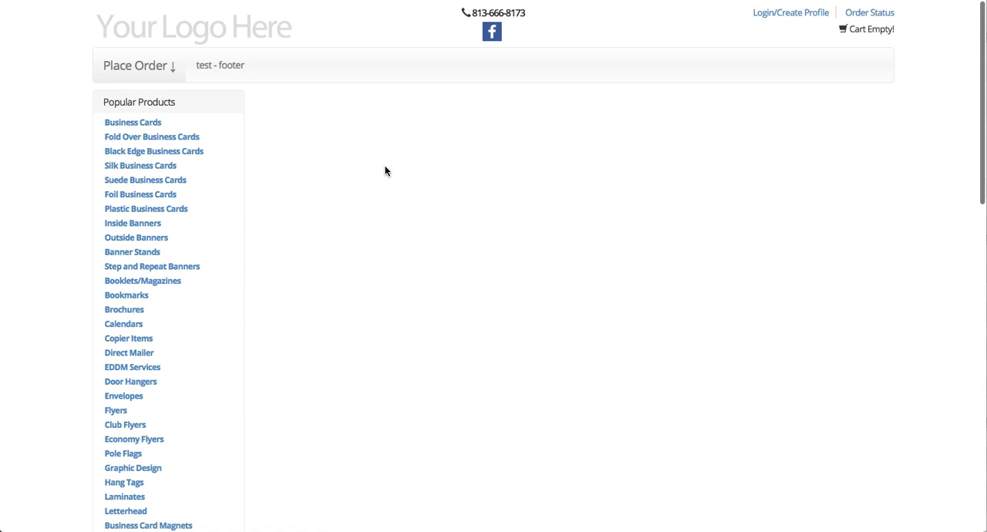
scroll(419, 224, "down", 15)
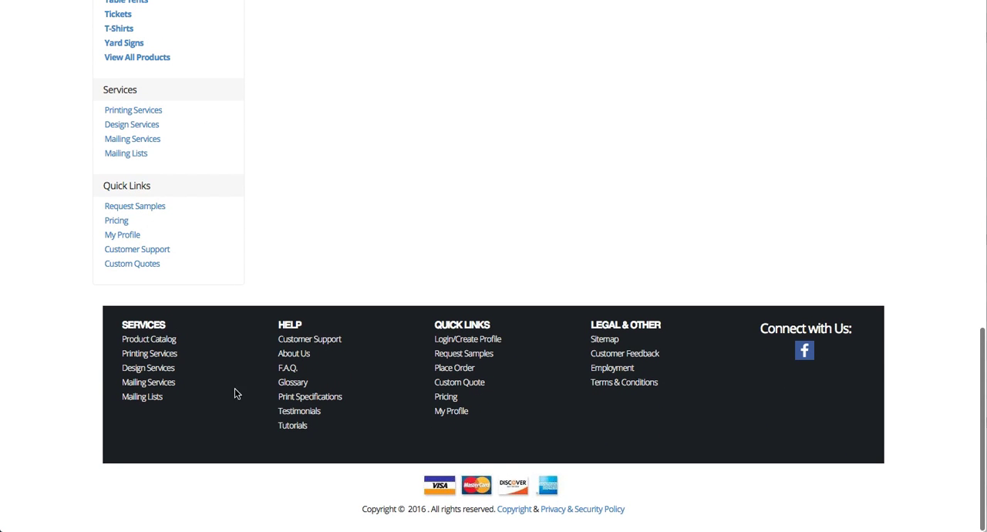
scroll(432, 321, "up", 15)
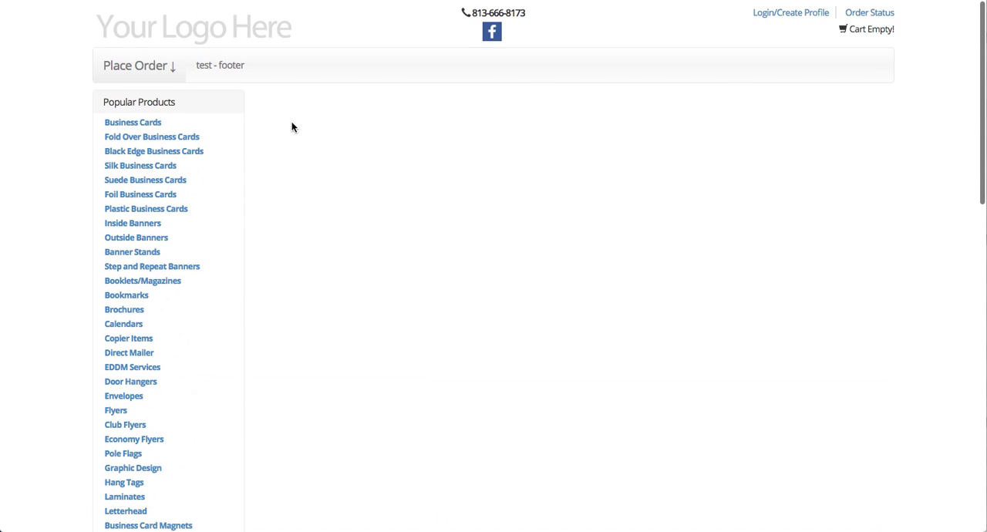
- Return to the admin site and start a sub-menu item labelled "test - sub" under the "test - footer" menu
left_click(155, 1)
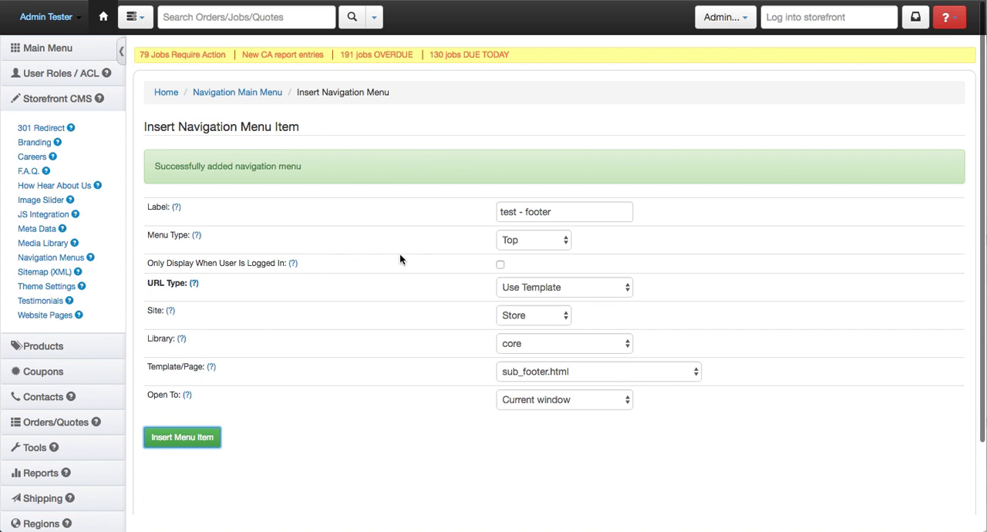
left_click(254, 101)
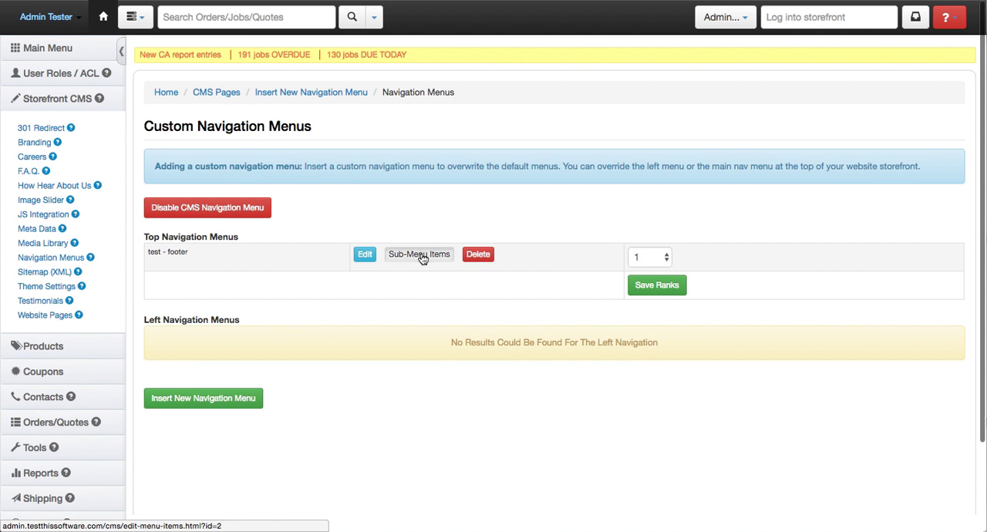
left_click(422, 256)
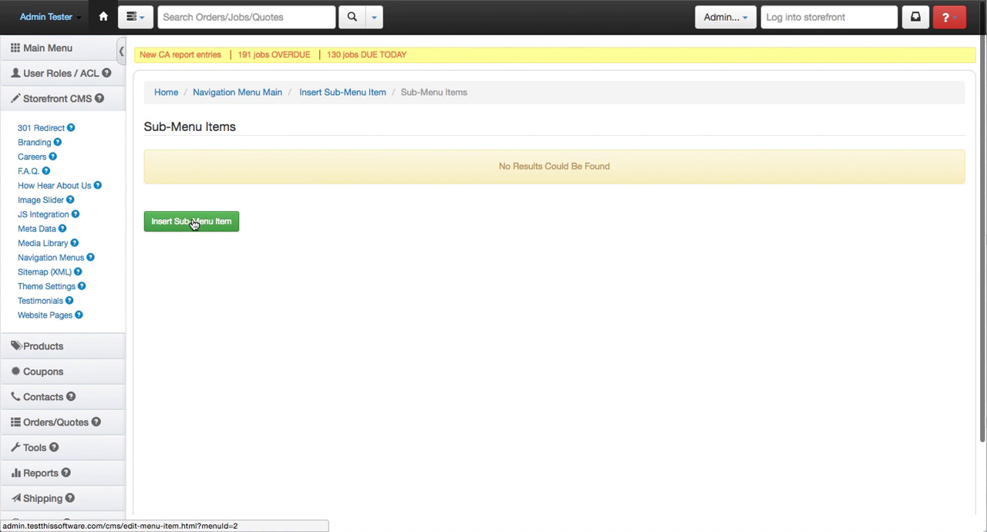
left_click(193, 223)
left_click(400, 165)
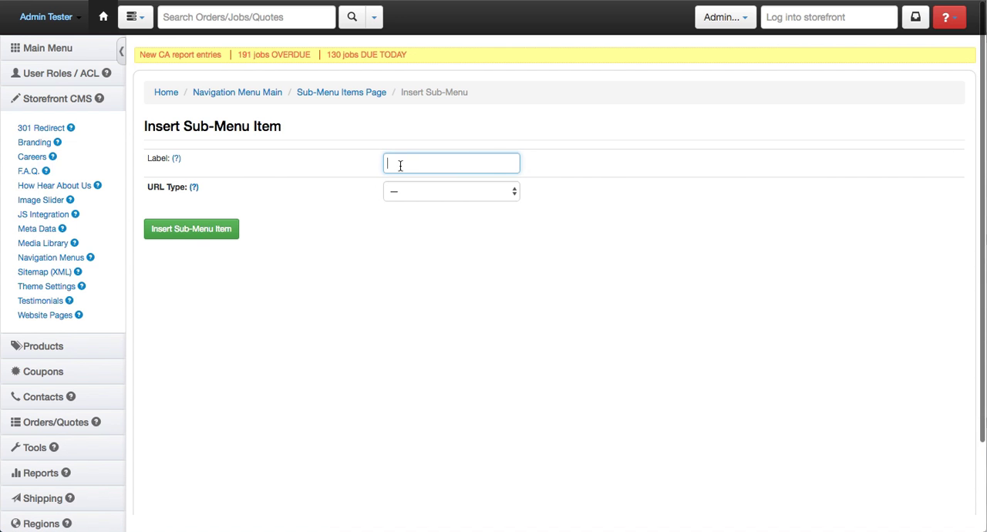
type("test - sub")
- Set the sub-menu item's URL type to Use Custom and make it open in a new window
left_click(420, 193)
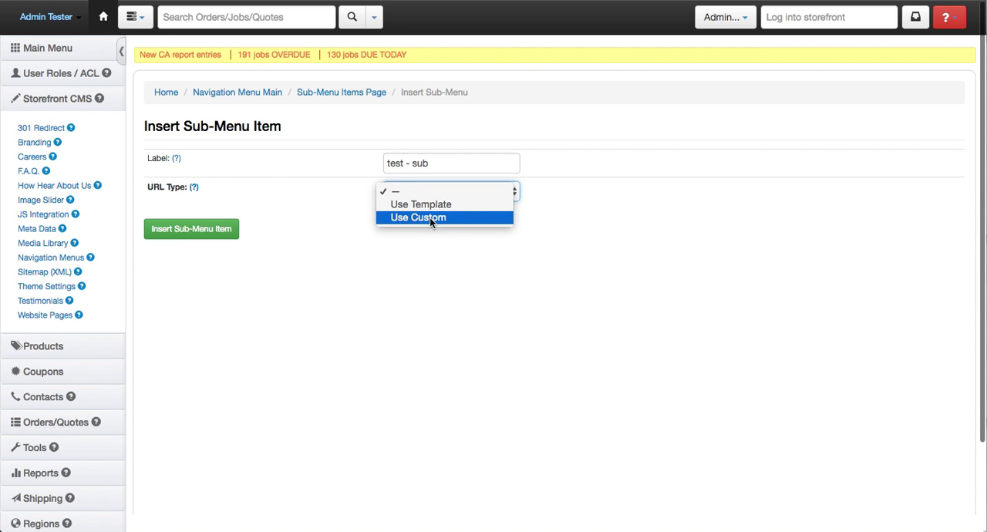
left_click(443, 219)
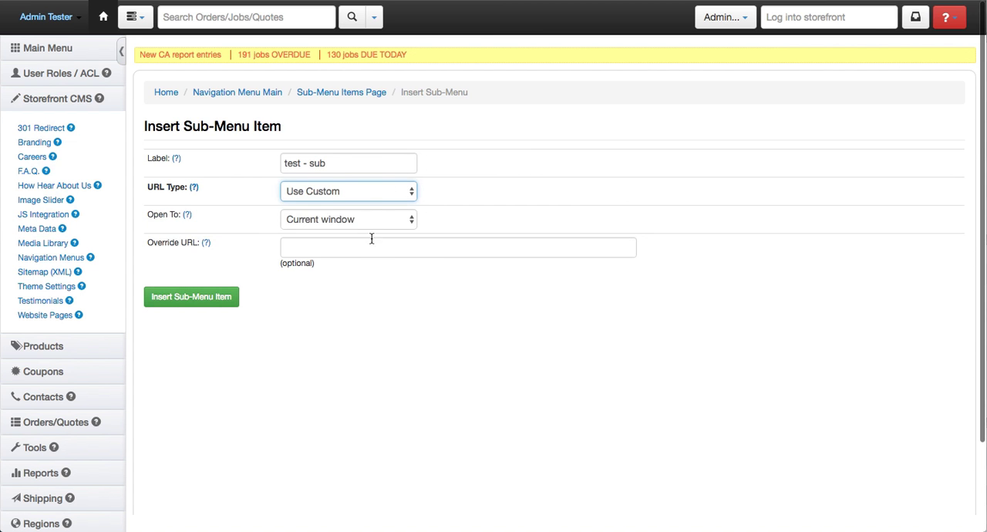
left_click(365, 222)
left_click(364, 229)
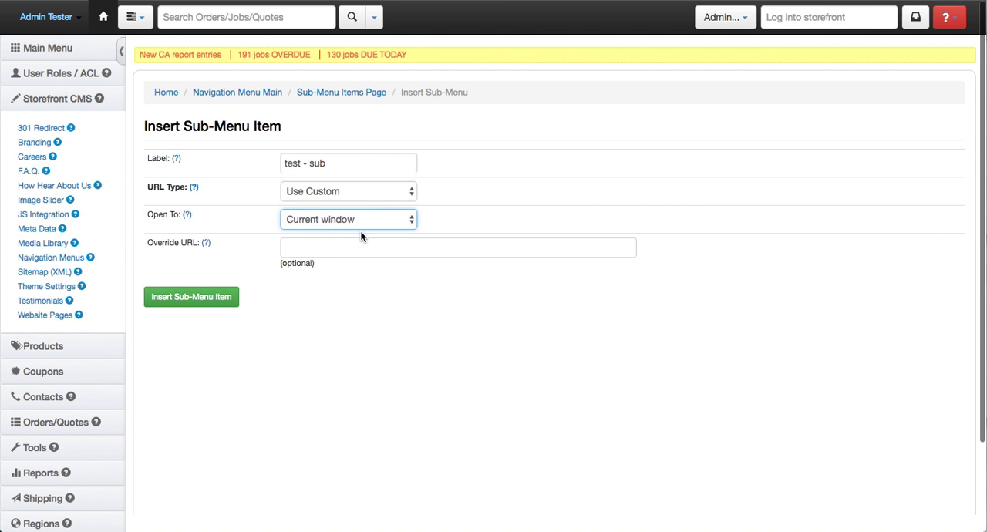
left_click(352, 219)
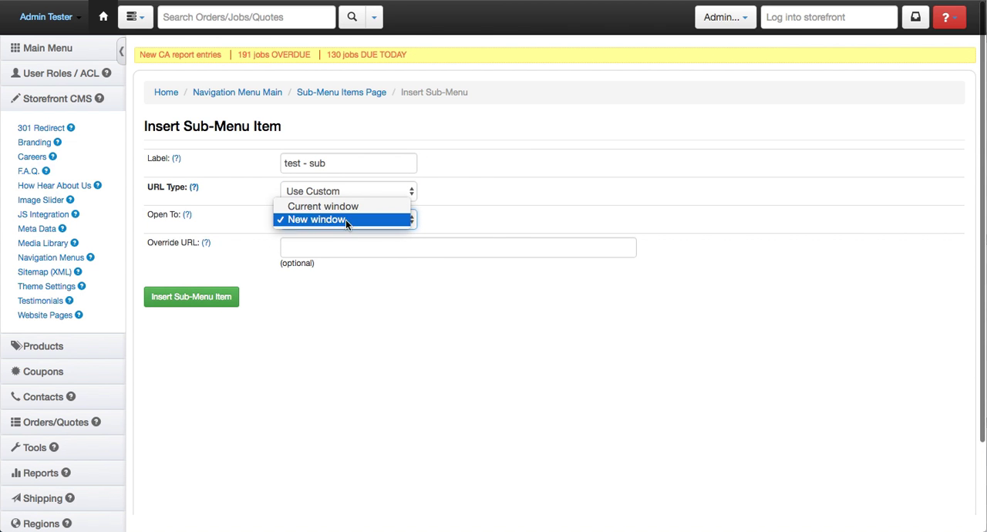
left_click(338, 245)
left_click(338, 247)
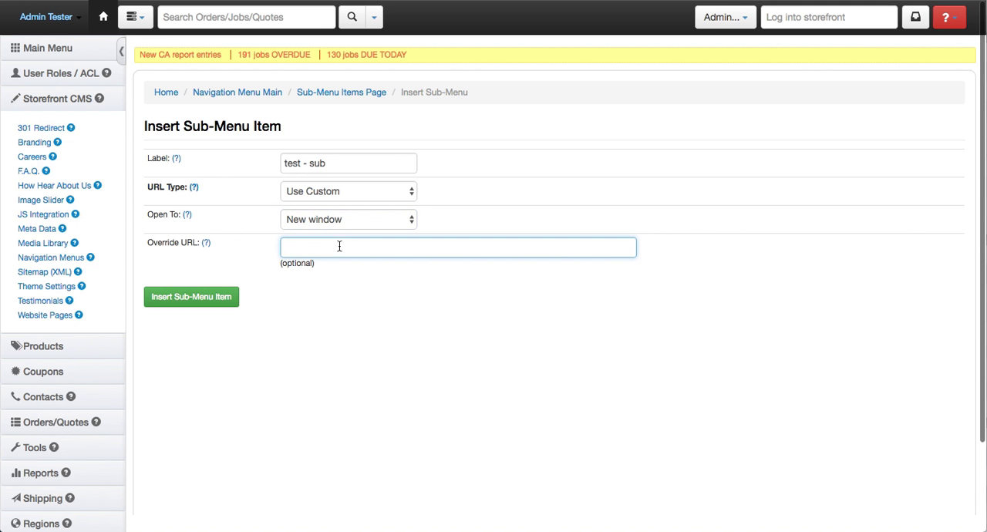
type("http://google.com")
left_click(197, 297)
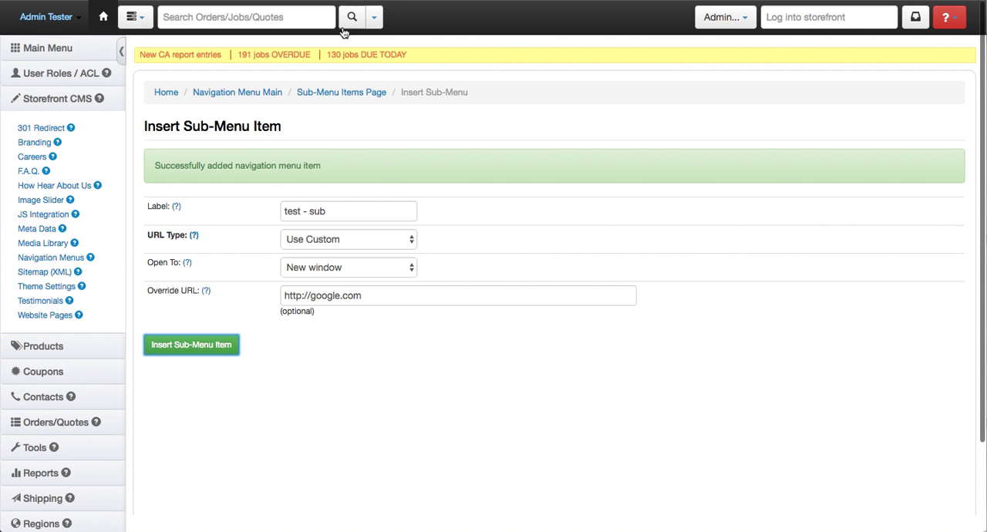
- Switch to the storefront, reload it, and open the "test - sub" item under the "test - footer" menu
left_click(382, 0)
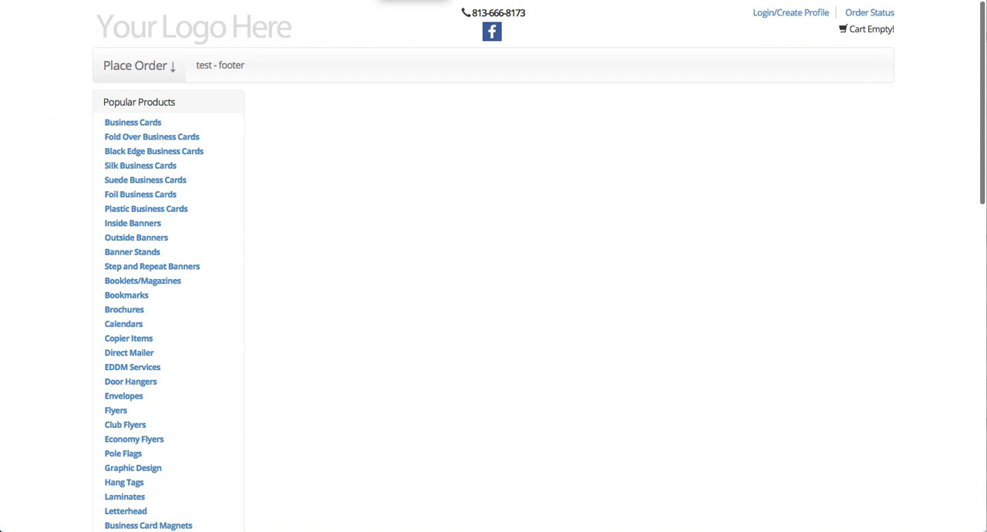
key("super+r")
left_click(194, 33)
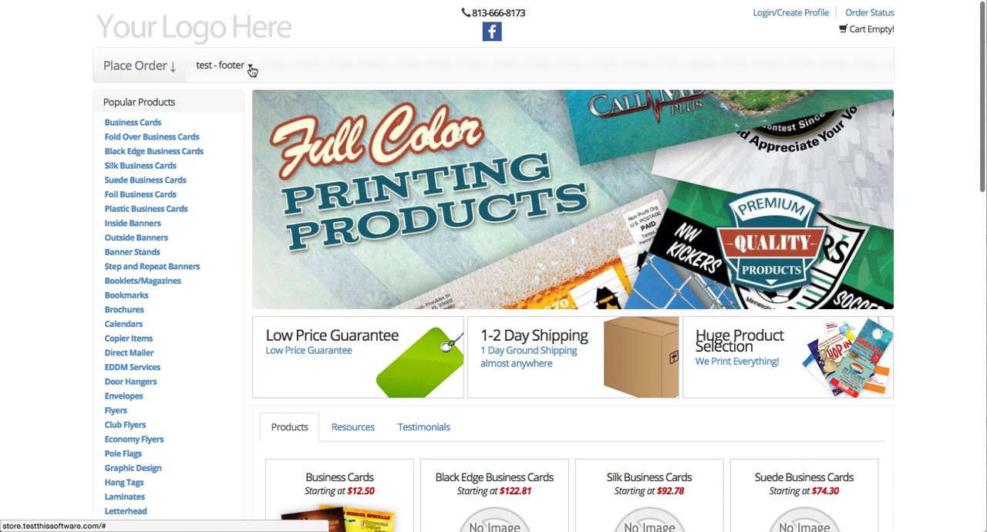
left_click(252, 71)
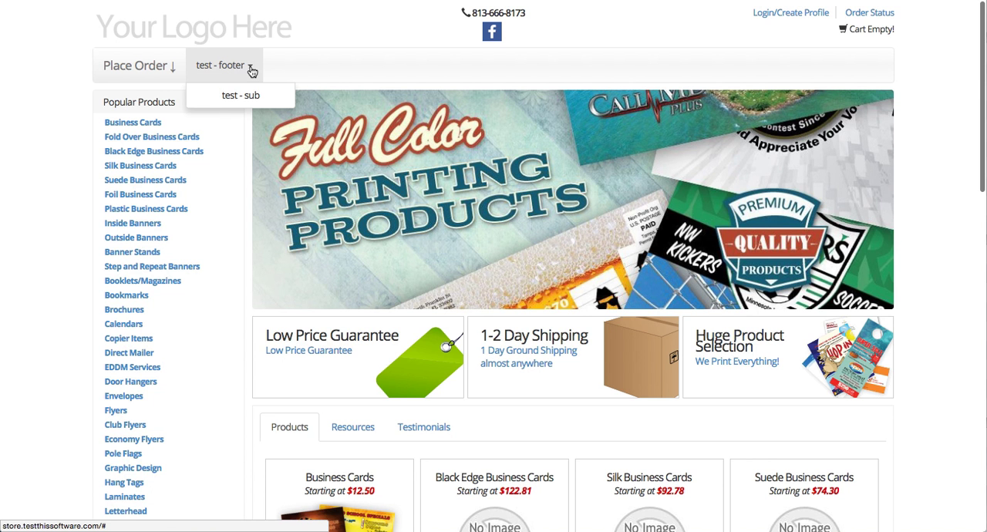
left_click(241, 99)
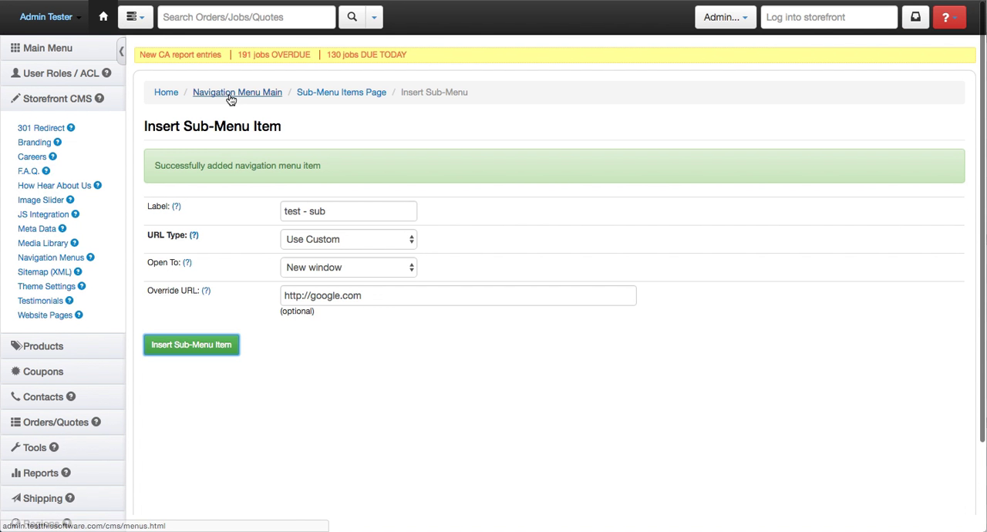
- Back on the admin site, insert a new top navigation menu item labelled "test 2" with URL type Use Template
left_click(230, 95)
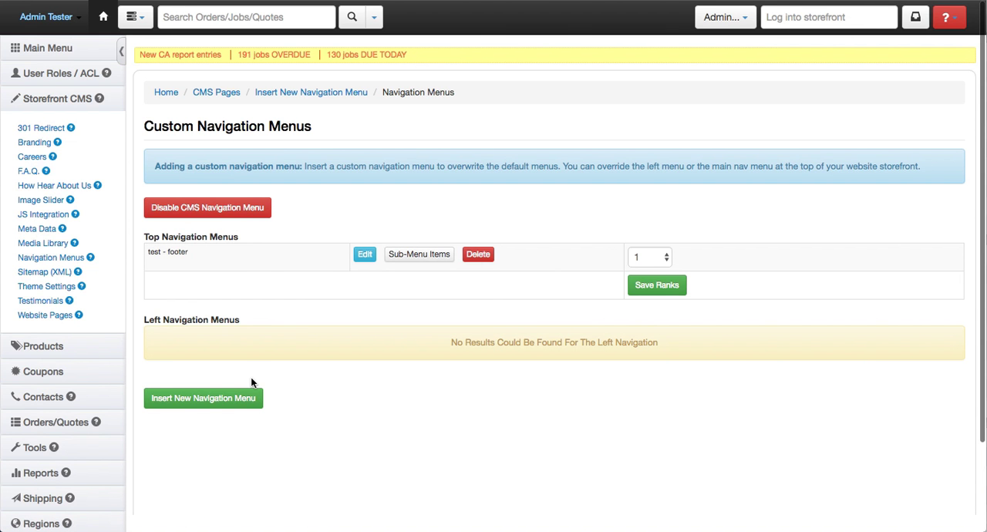
left_click(244, 398)
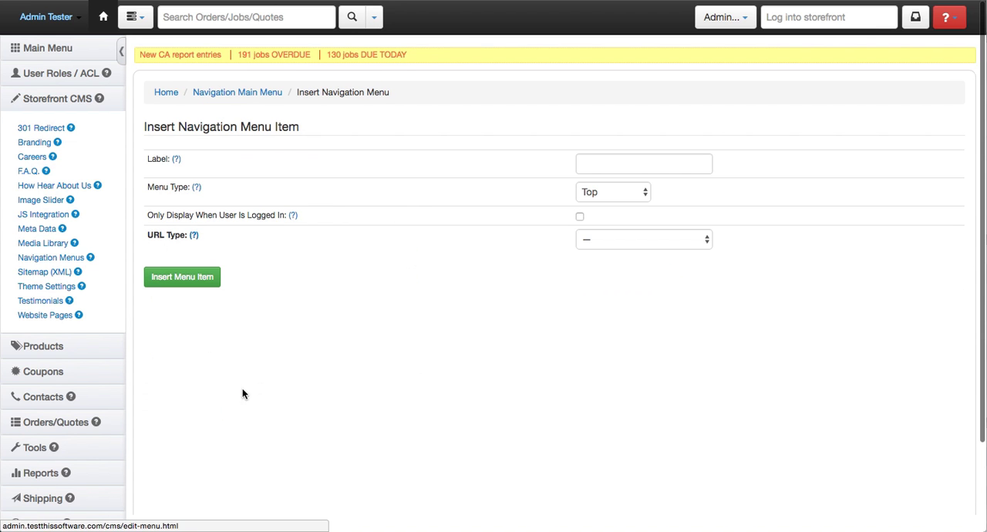
left_click(593, 165)
type("test 2")
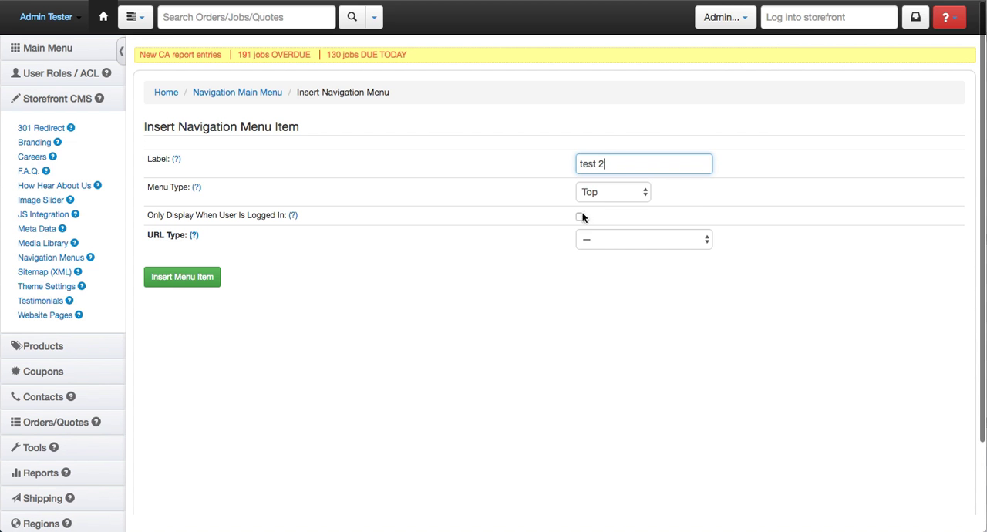
left_click(594, 239)
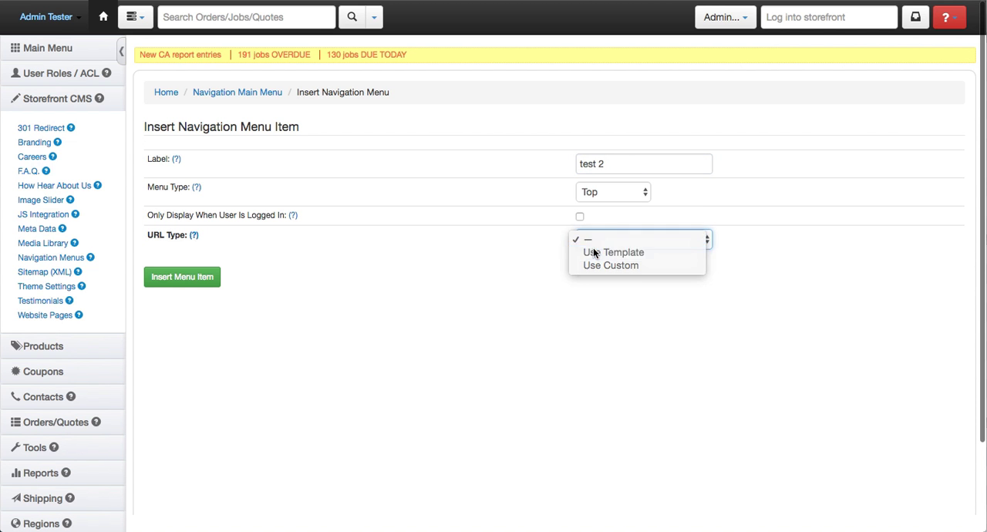
left_click(596, 252)
left_click(199, 399)
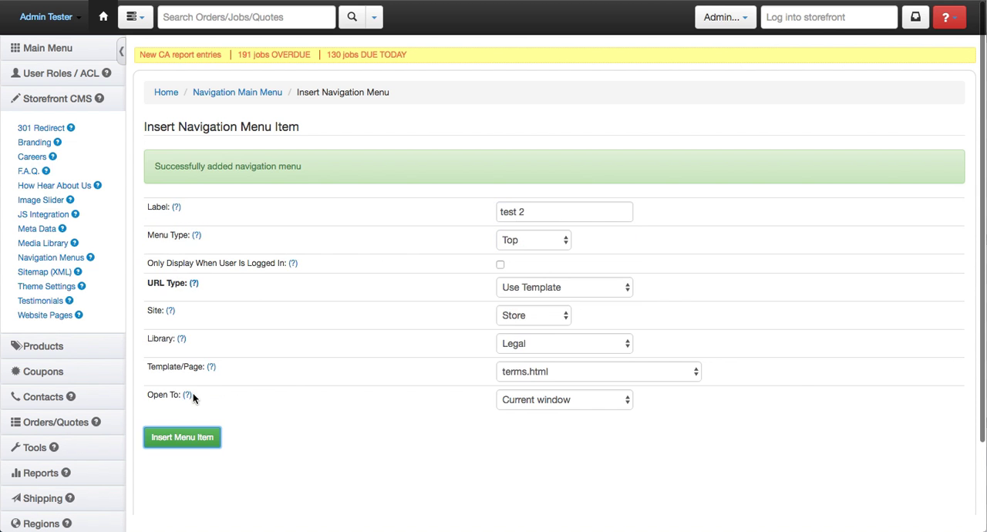
- Return to the navigation menus list and check the "test 2" item on the reloaded storefront
left_click(247, 95)
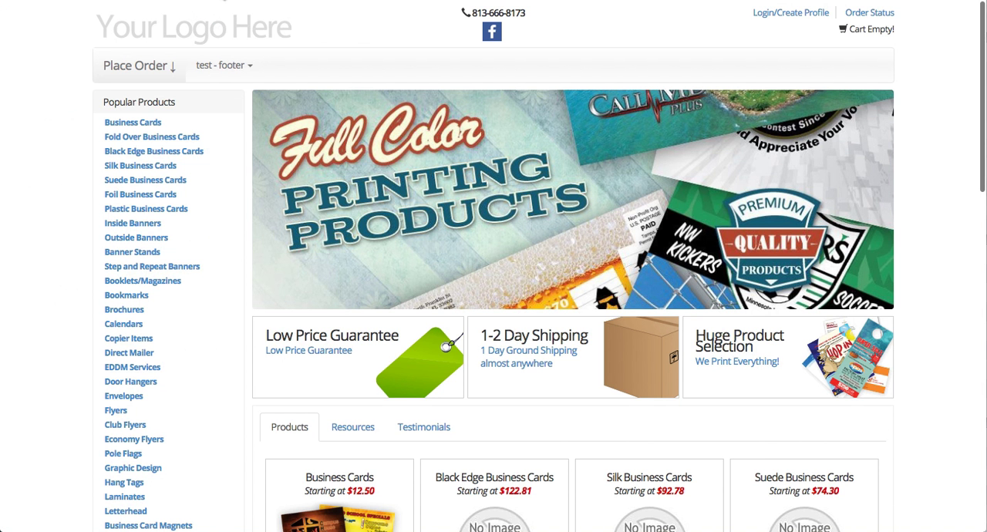
key("super+r")
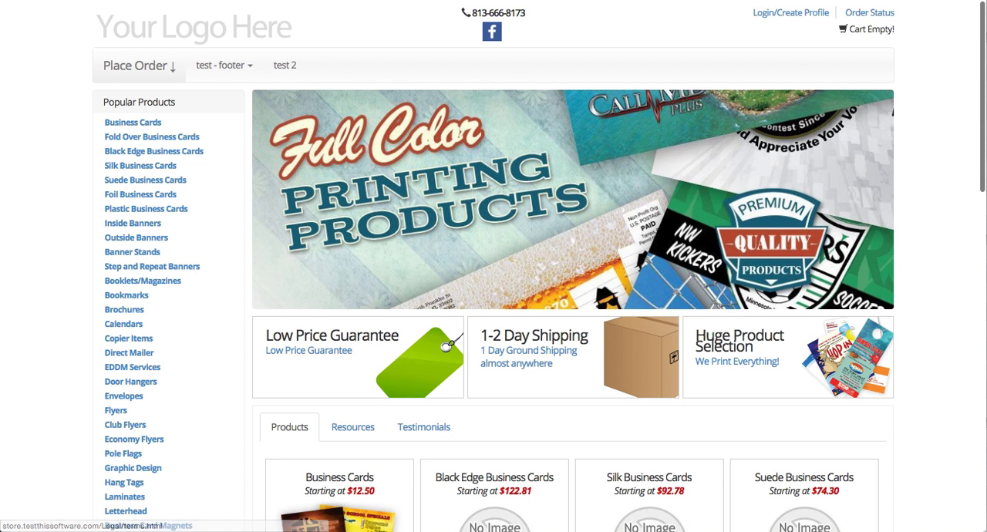
left_click(324, 0)
- Rank "test 2" 1 and "test - footer" 2, save the ranks, and check the menu order on the storefront
left_click(660, 257)
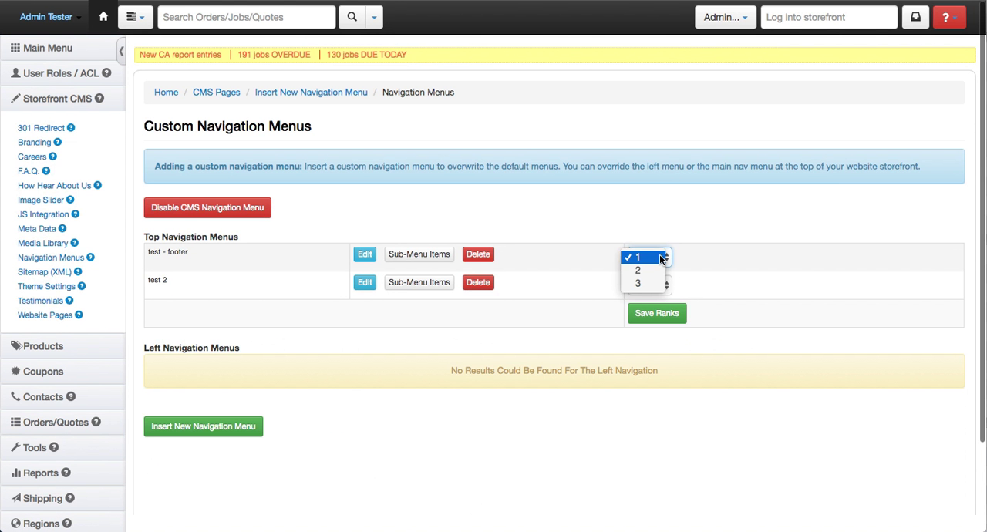
left_click(656, 268)
left_click(658, 287)
left_click(646, 272)
left_click(653, 320)
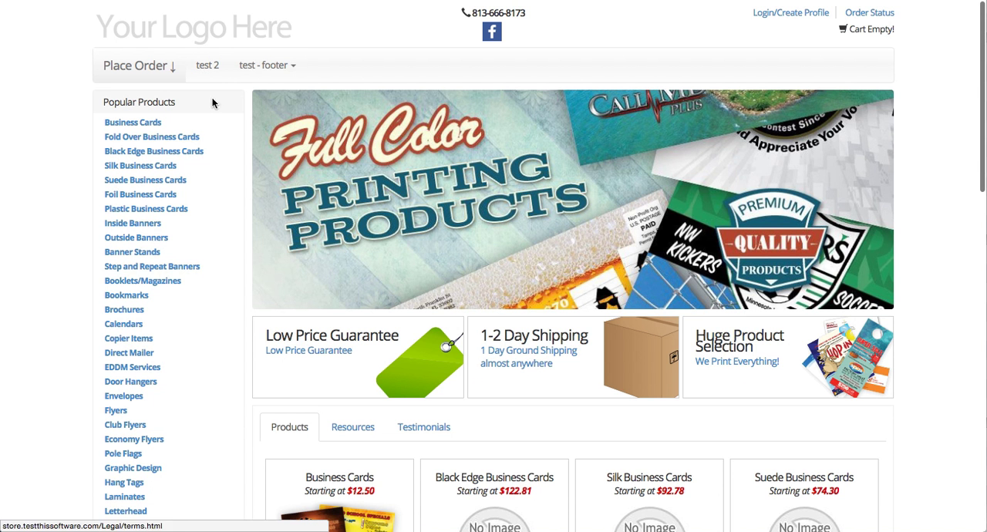
left_click(293, 68)
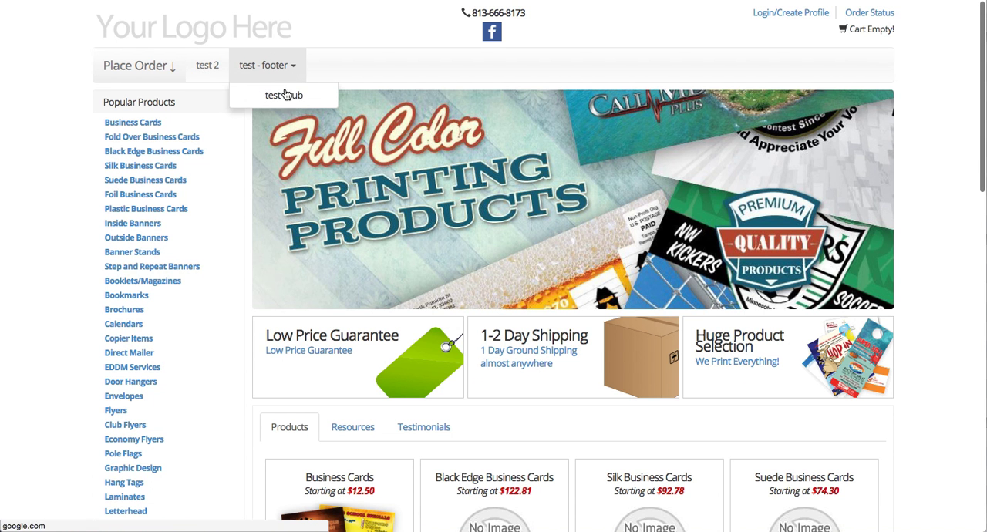
- On the admin site, start a new navigation menu item labelled "test left" with menu type Left and URL type Use Template
left_click(432, 1)
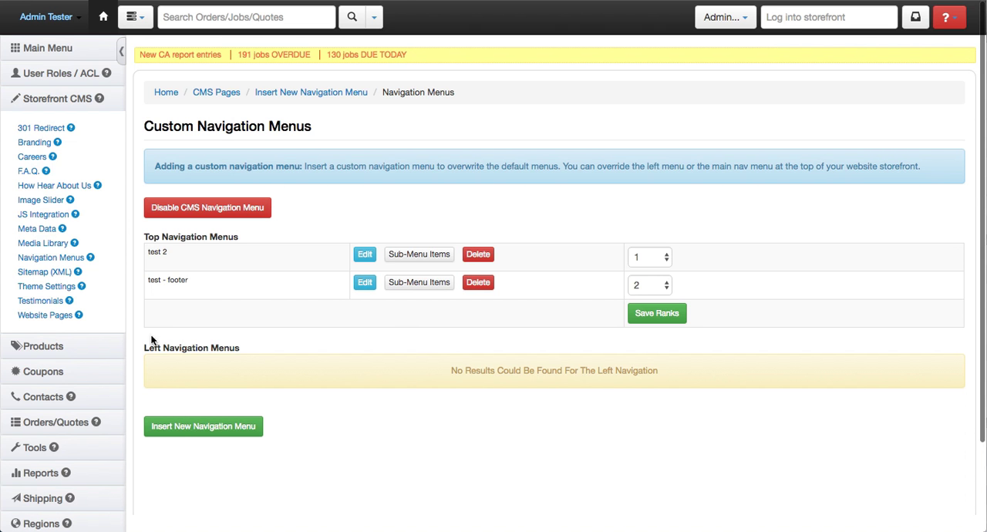
left_click(184, 430)
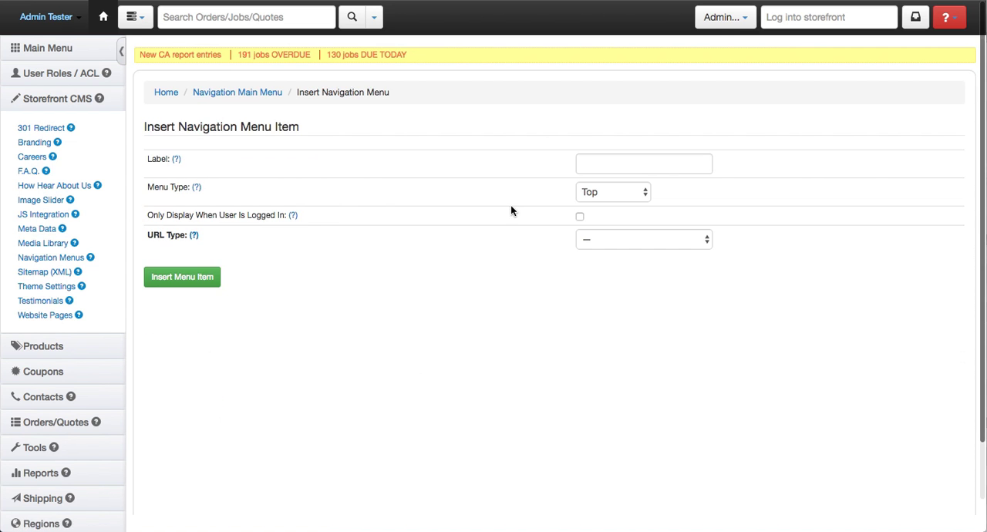
left_click(623, 173)
type("test left")
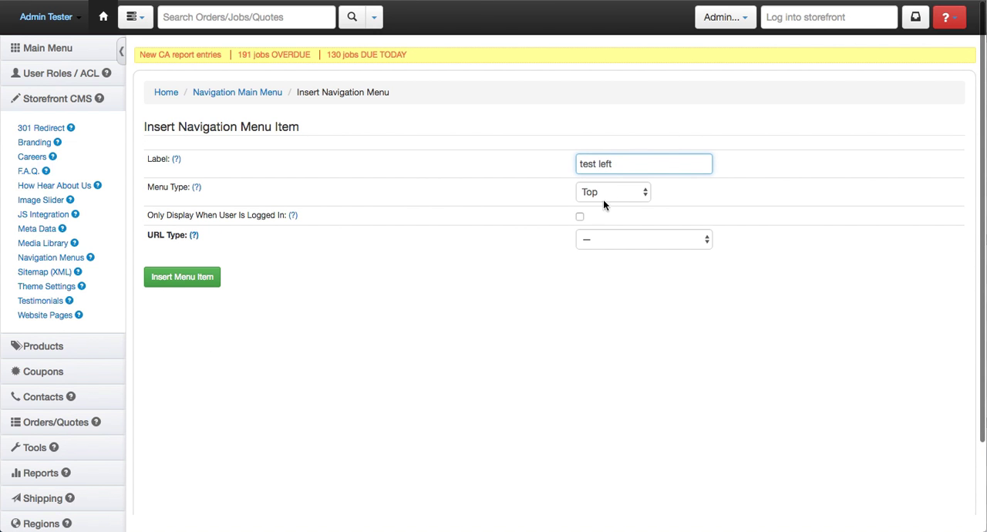
left_click(609, 194)
left_click(617, 206)
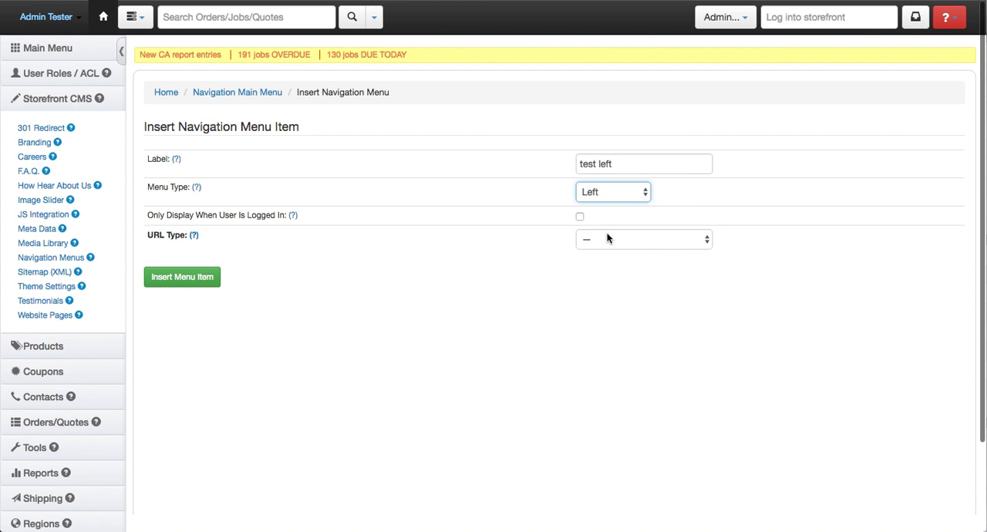
left_click(607, 238)
left_click(606, 253)
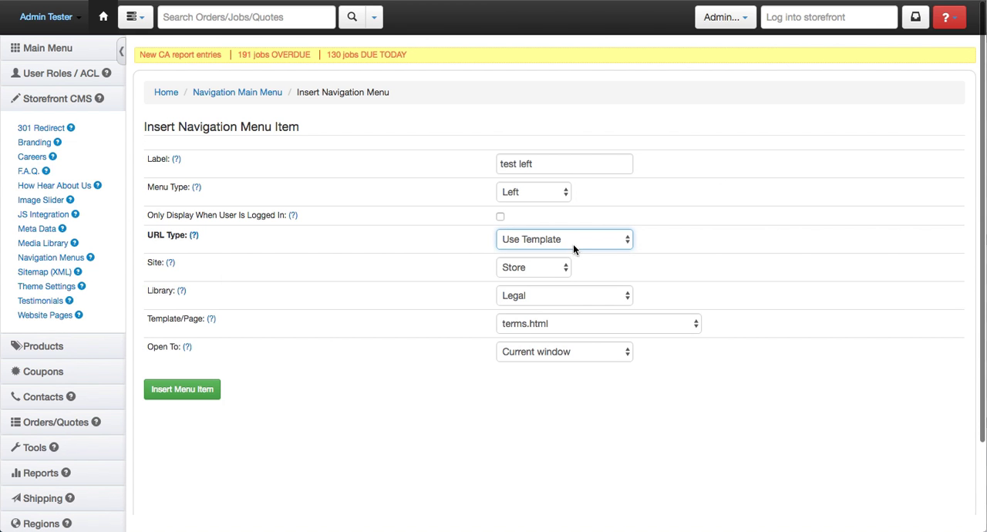
- Look through the template and site choices for the "test left" item and try the affiliate library
left_click(551, 323)
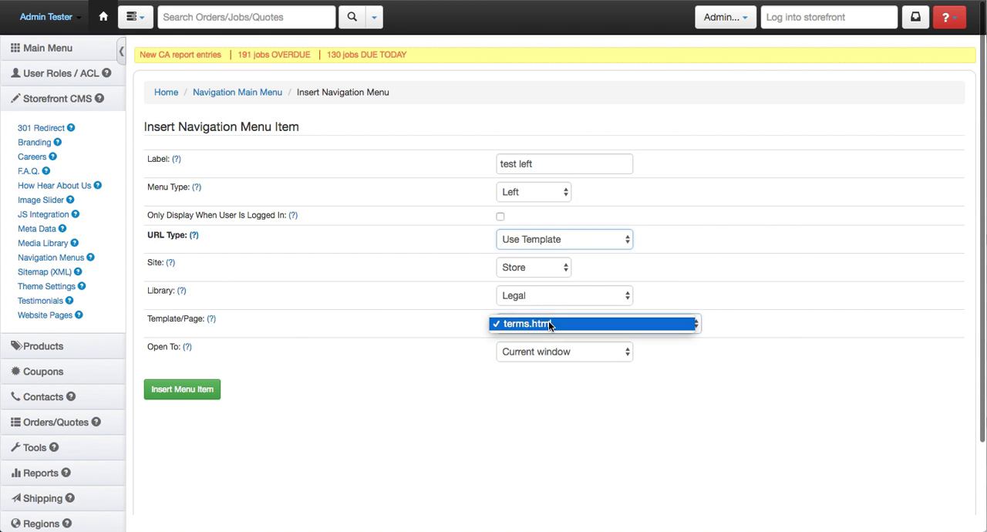
left_click(549, 289)
left_click(547, 266)
left_click(547, 265)
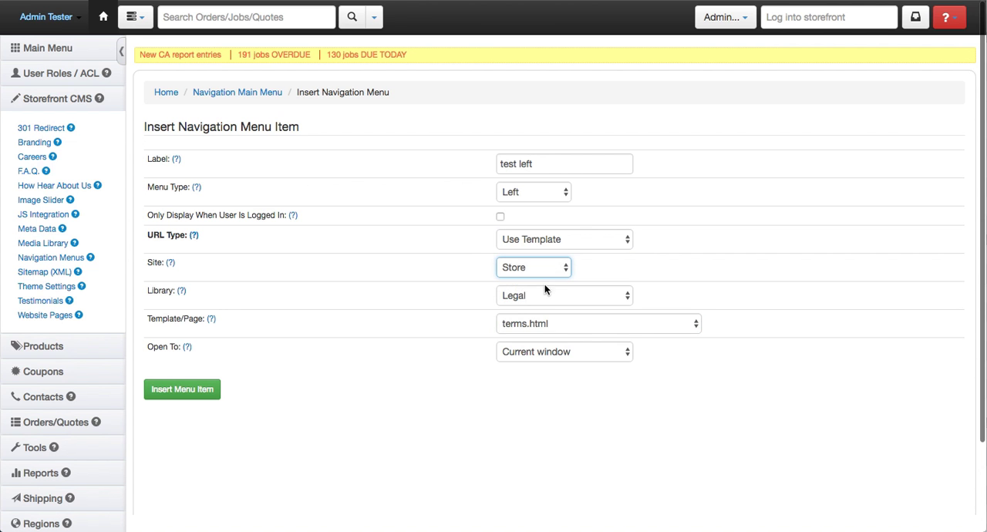
left_click(542, 290)
left_click(544, 321)
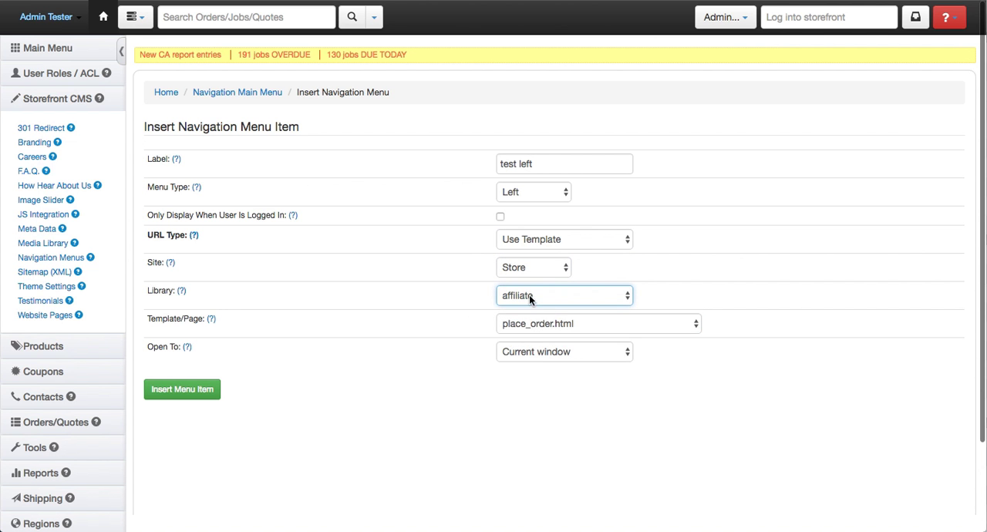
- Set the "test left" item's library to faq and its template to categories.html, and insert the menu item
left_click(530, 297)
left_click(537, 452)
left_click(520, 327)
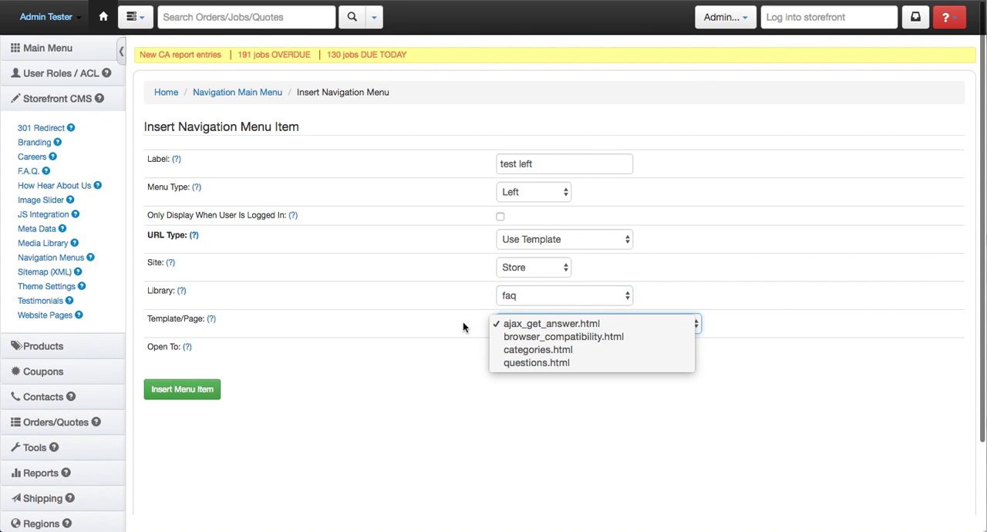
left_click(561, 352)
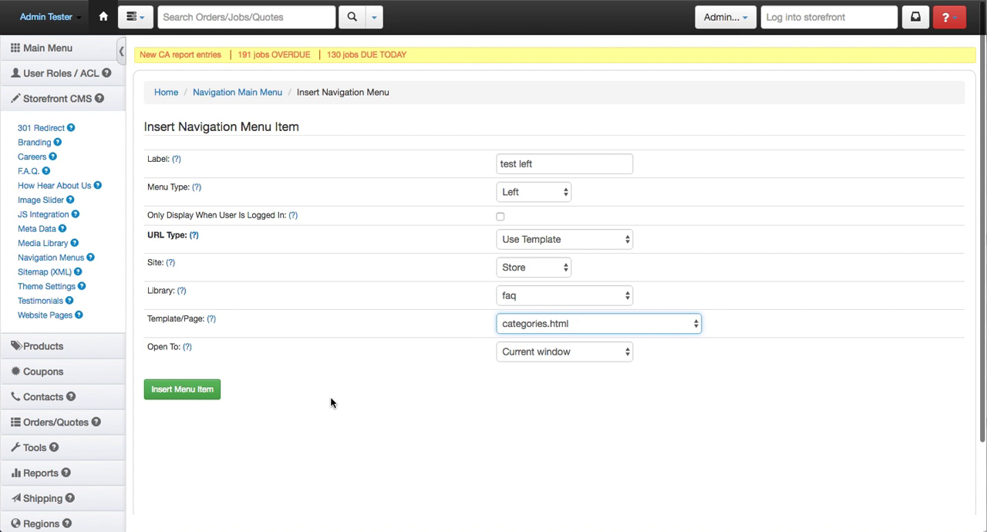
left_click(193, 396)
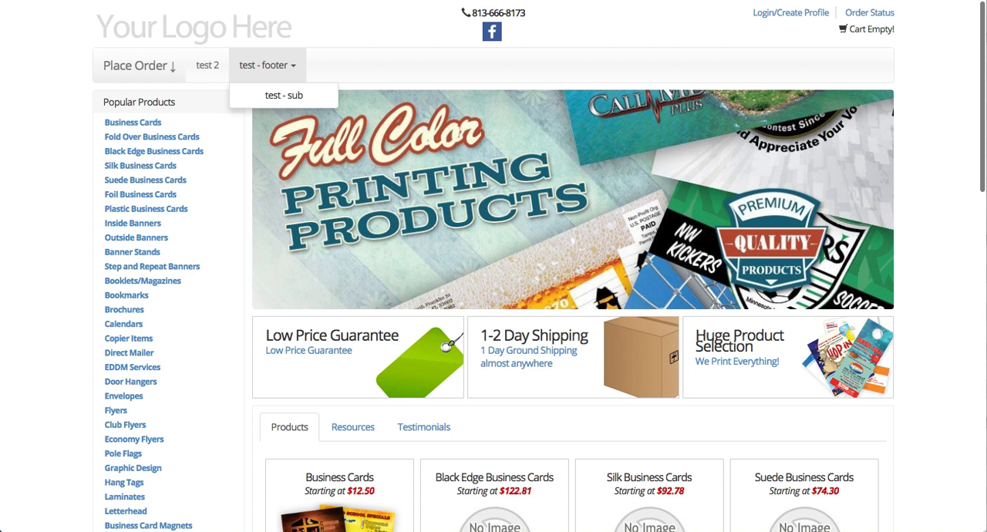
- Reload the storefront and examine the "test left" heading below the product list
key("super+r")
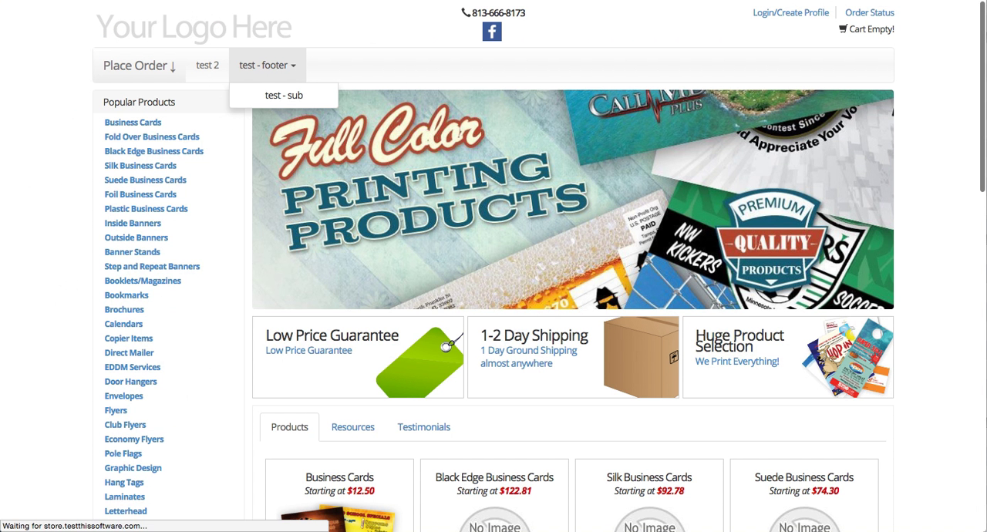
scroll(136, 158, "down", 10)
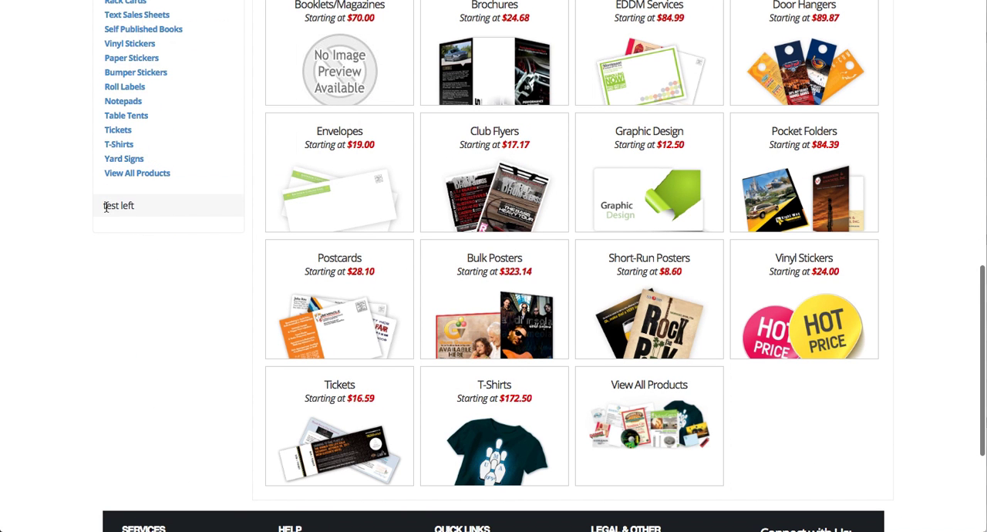
left_click_drag(144, 205, 114, 204)
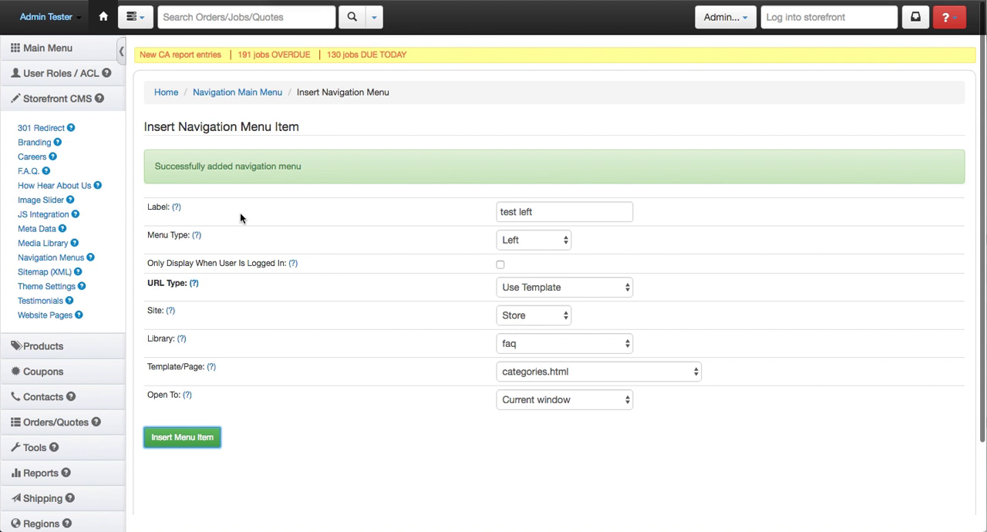
- Review the saved settings of the "test left" menu on the admin site and return to the navigation menus list
left_click(262, 98)
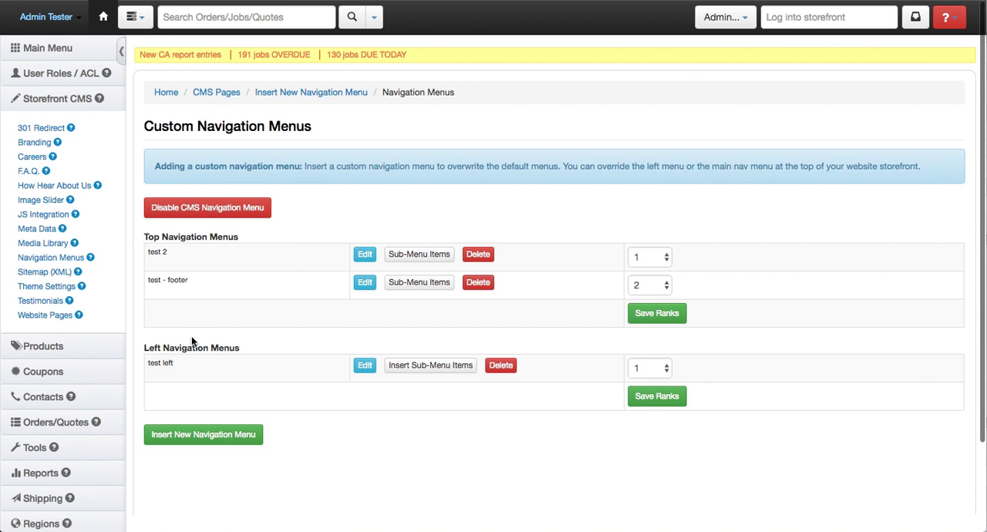
left_click(364, 366)
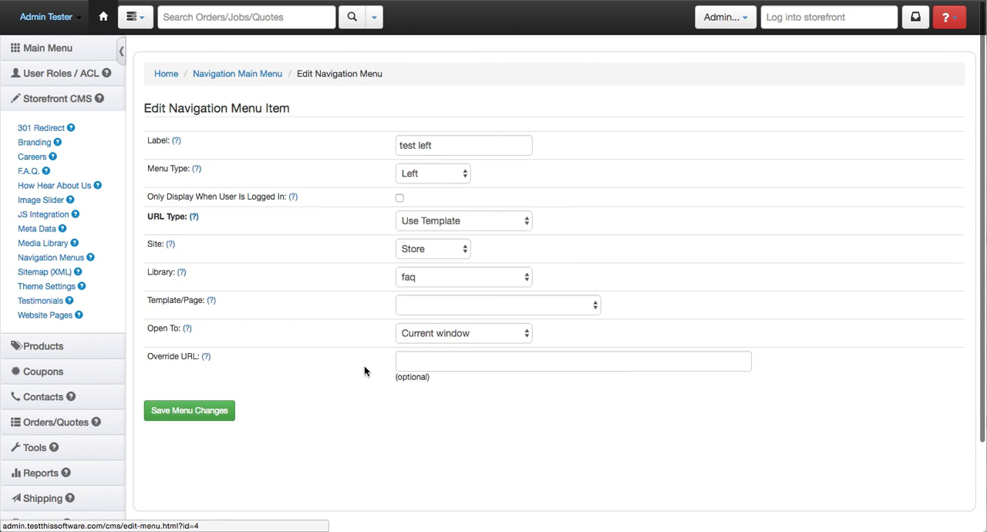
scroll(357, 274, "down", 1)
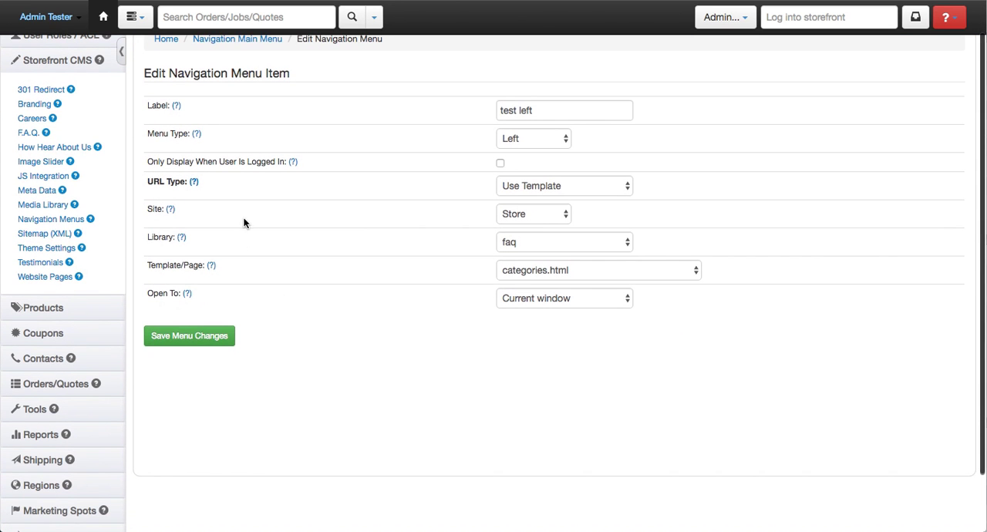
left_click(227, 40)
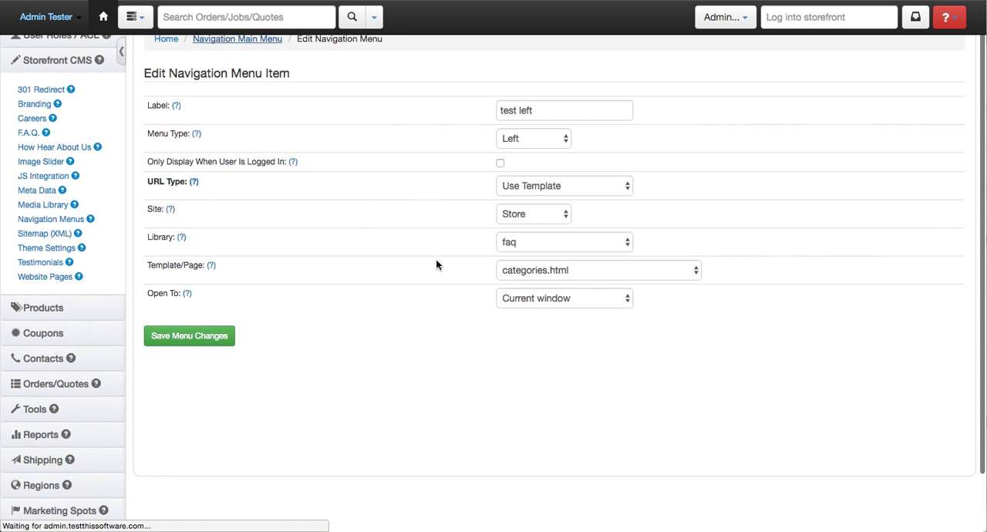
- Insert a sub-menu item labelled "test left sub" under the "test left" menu, with URL type Use Template
left_click(467, 330)
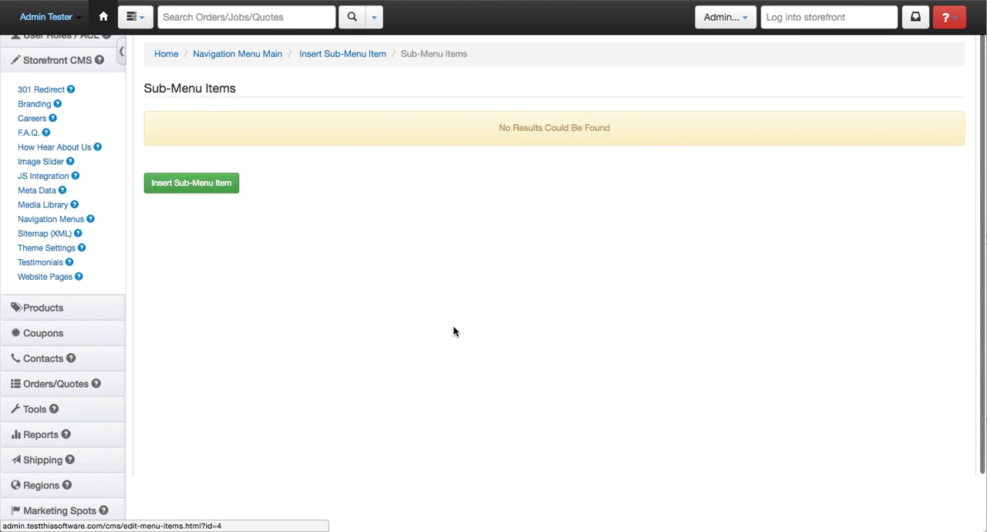
left_click(230, 183)
left_click(405, 123)
type("test left sub")
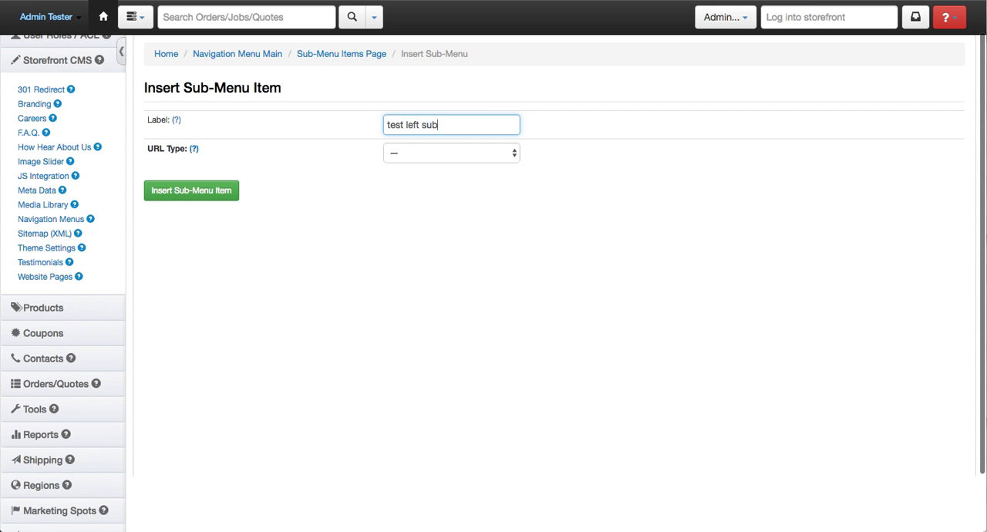
left_click(411, 152)
left_click(416, 164)
left_click(193, 307)
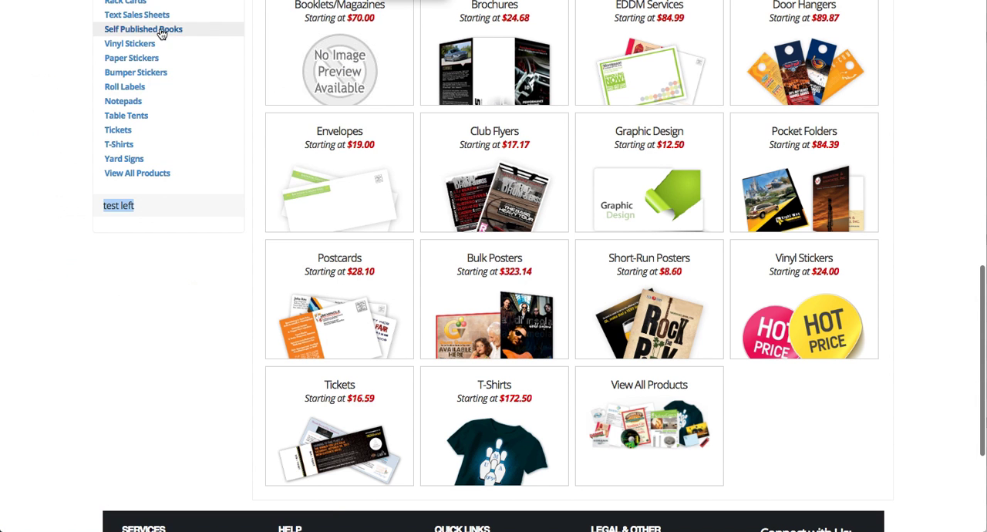
- Reload the storefront and check the "test left sub" link under the "test left" heading
key("super+r")
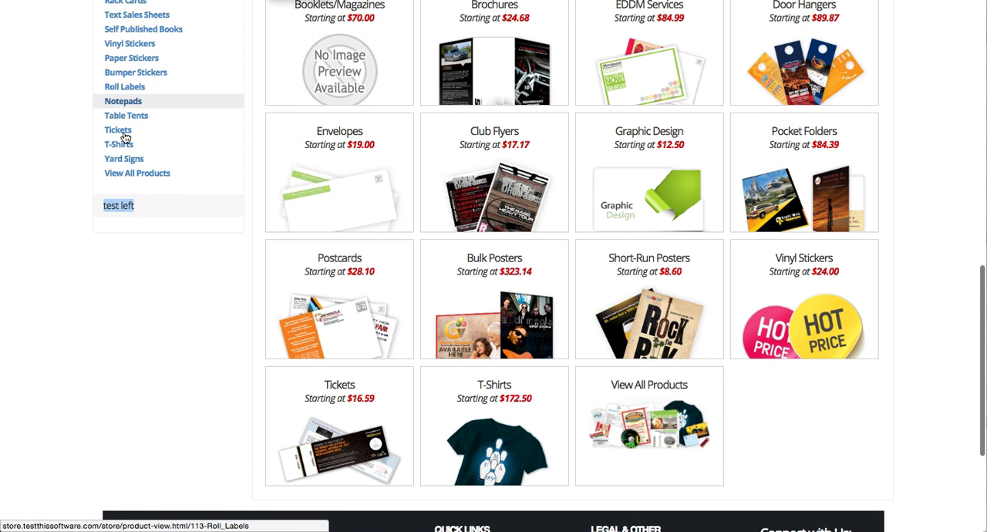
scroll(136, 151, "down", 3)
scroll(136, 151, "up", 2)
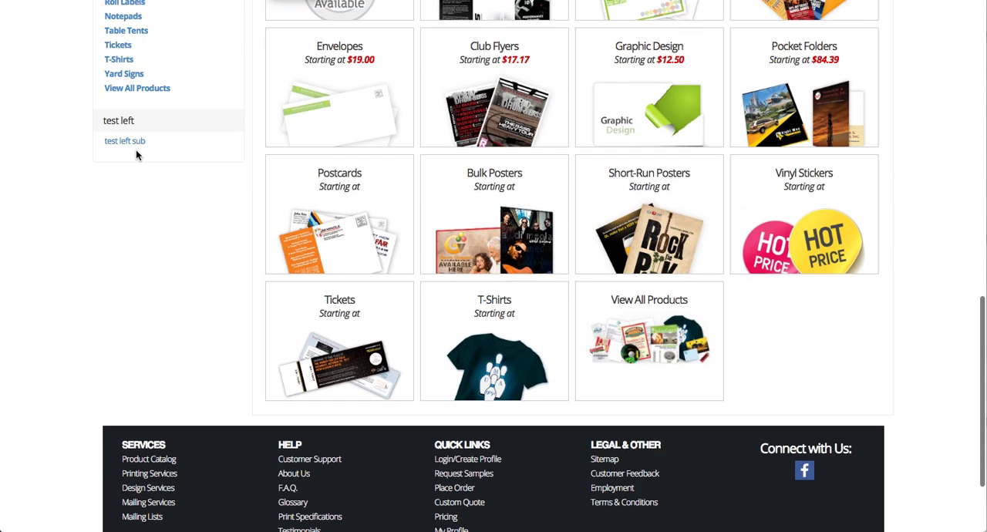